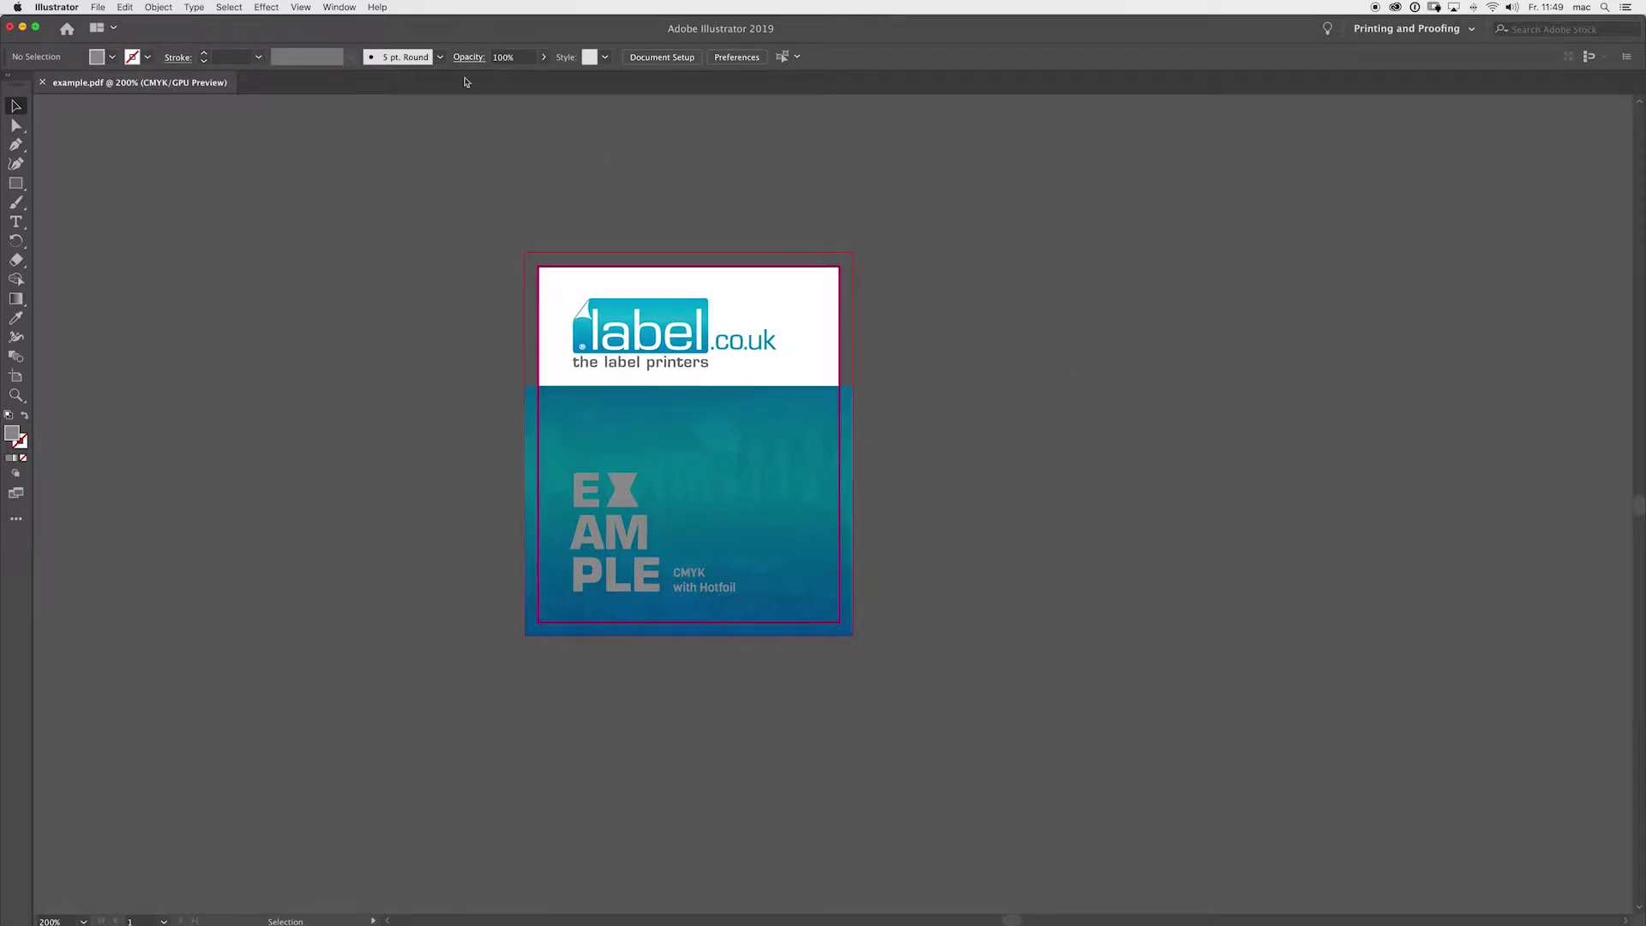
- Open the Window menu to list the available panels
{"action": "left_click", "coordinate": [339, 8]}
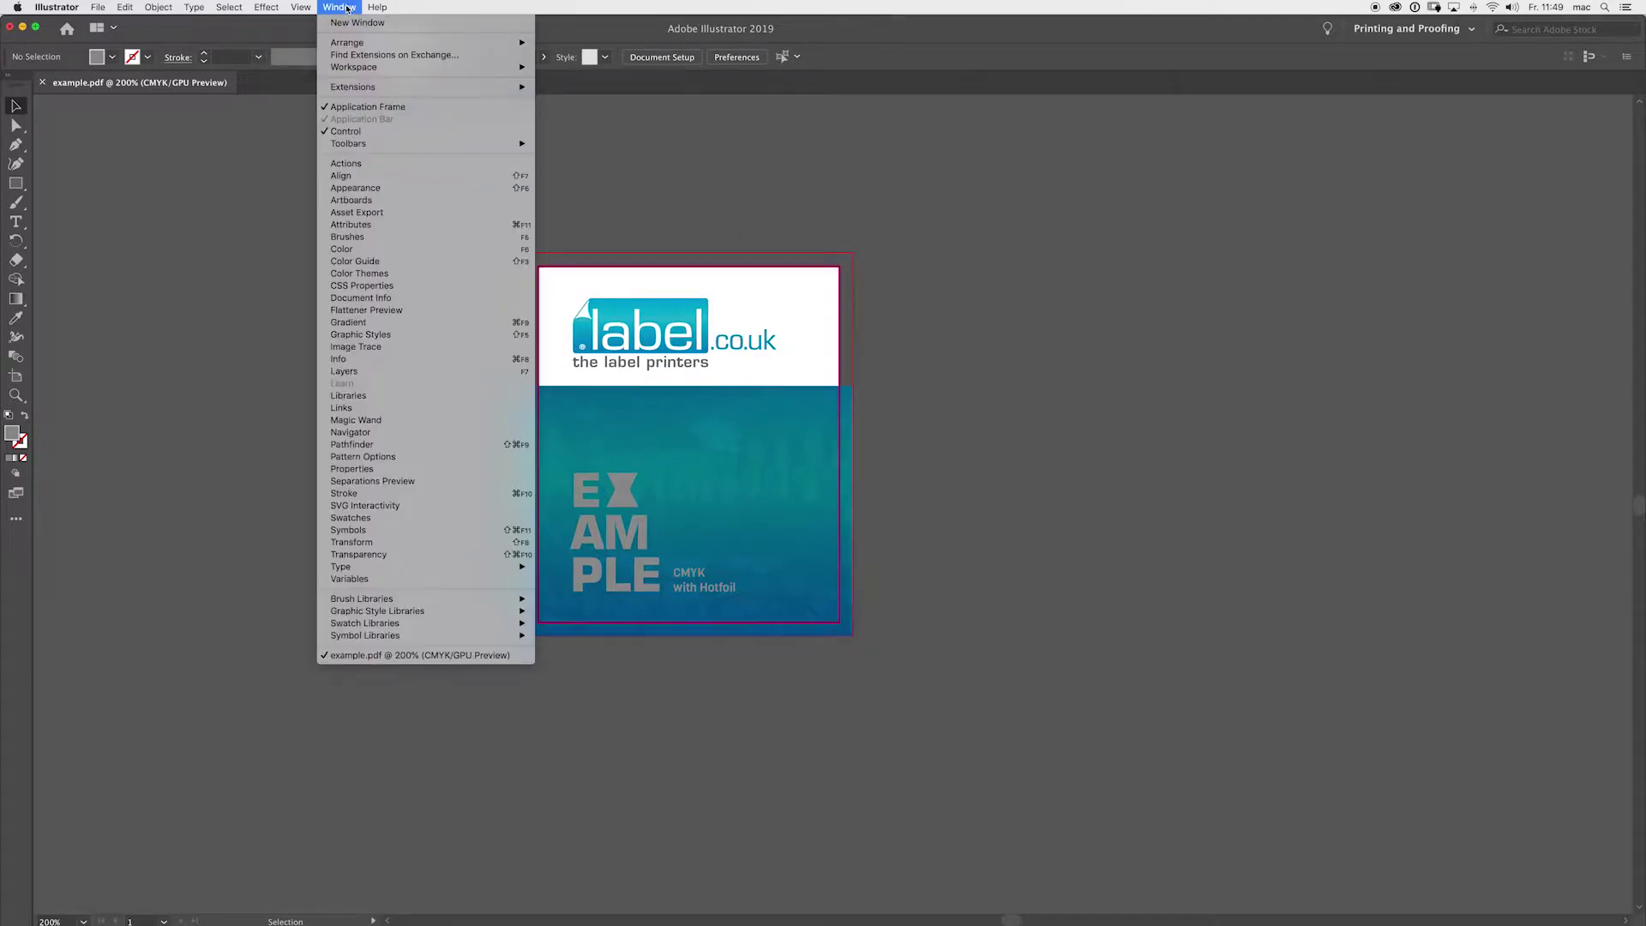
- Mix C40 M40 Y70 K0 in the Color panel and start a new swatch from it
{"action": "left_click", "coordinate": [414, 249]}
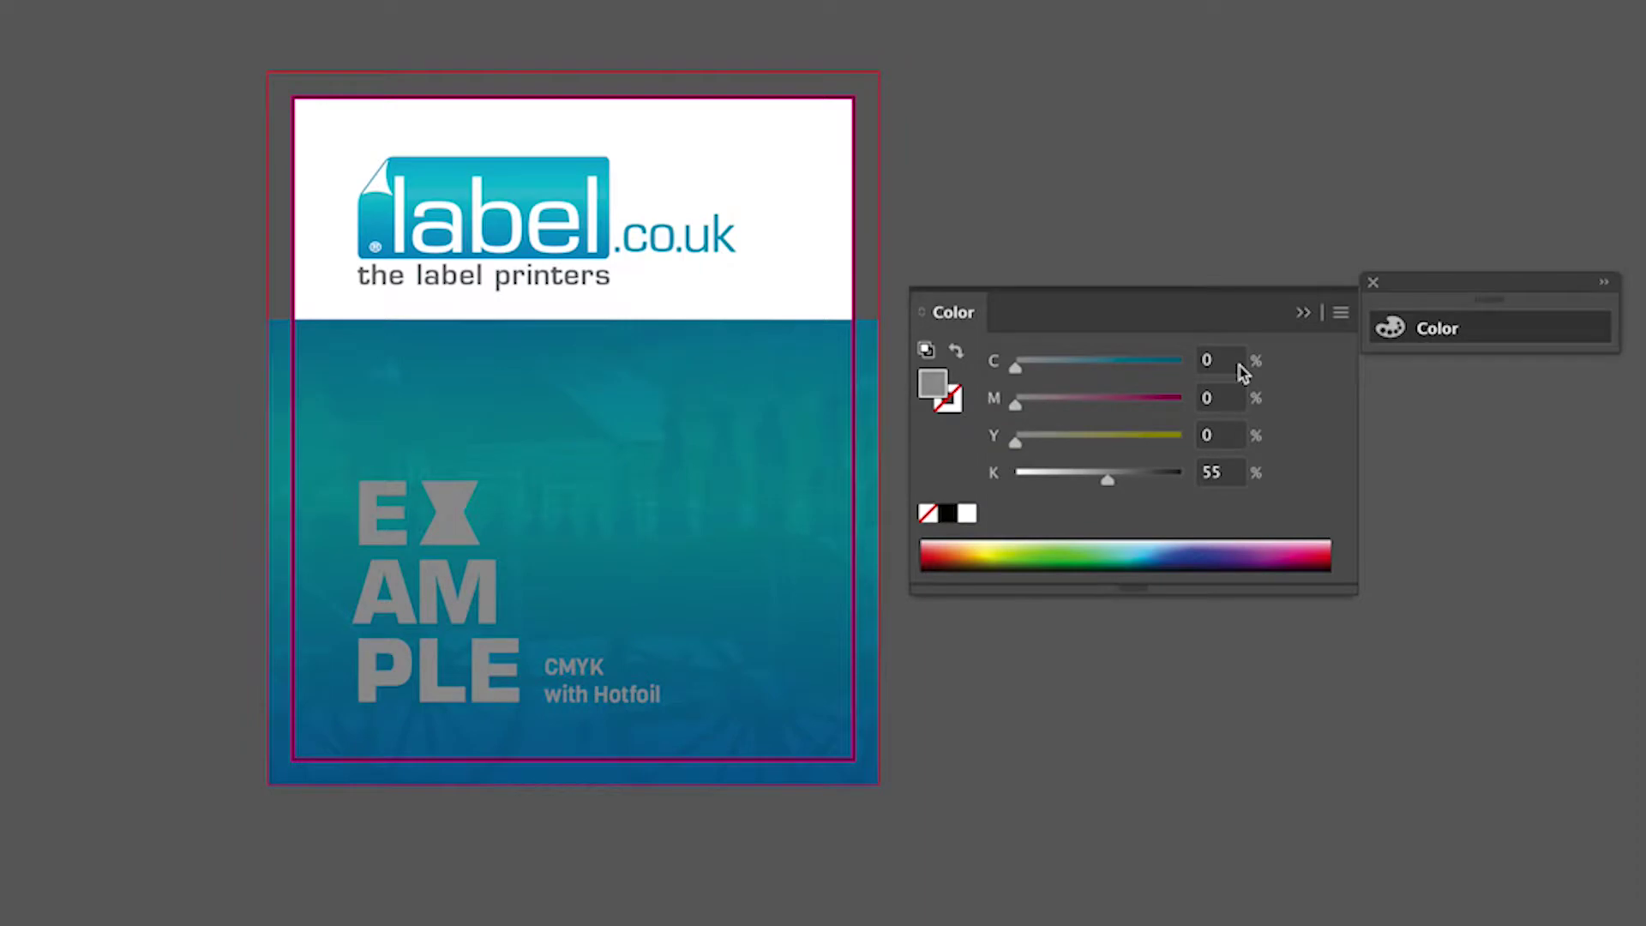
{"action": "left_click", "coordinate": [1197, 360]}
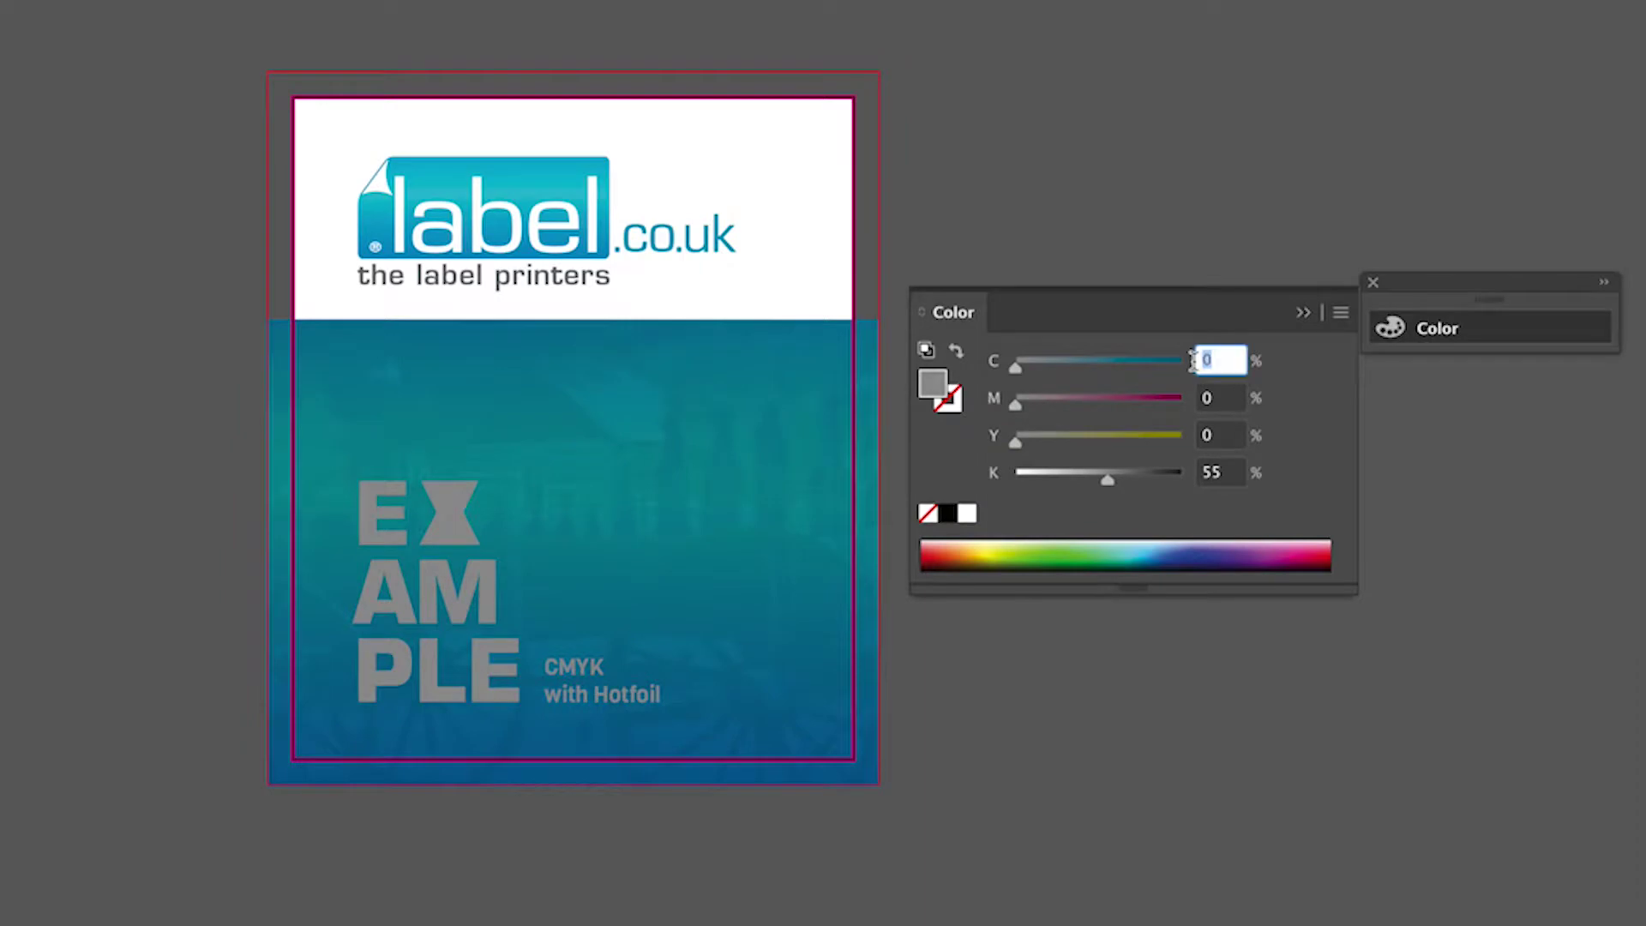
{"action": "type", "text": "40"}
{"action": "key", "text": "Tab"}
{"action": "type", "text": "40"}
{"action": "key", "text": "Tab"}
{"action": "type", "text": "7"}
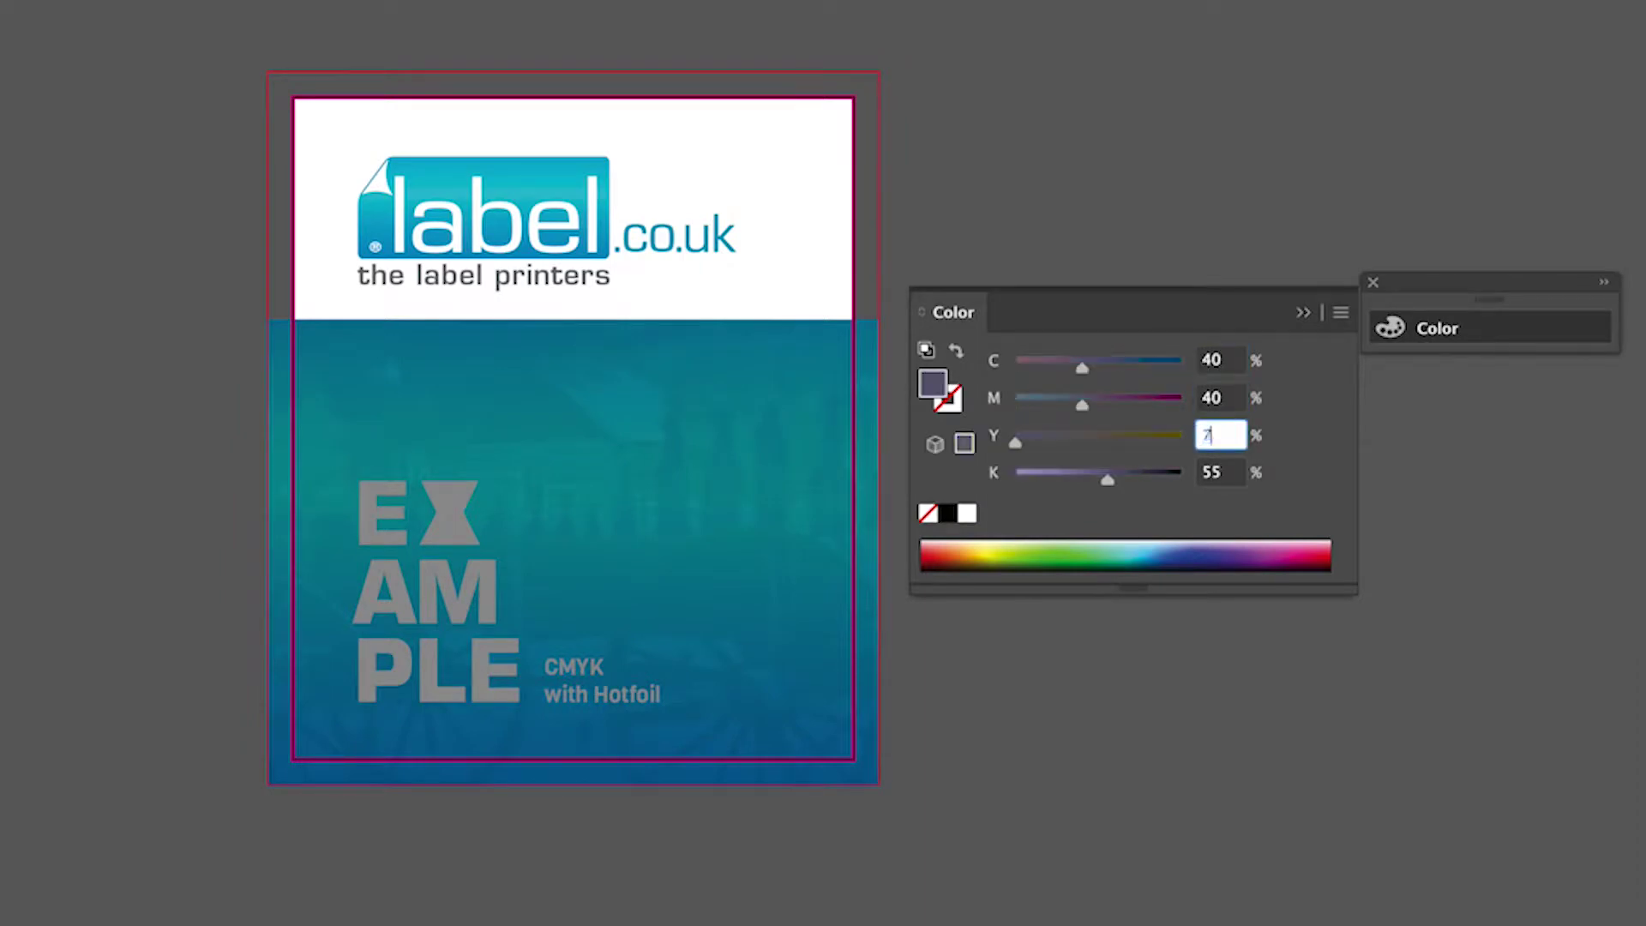
{"action": "key", "text": "Tab"}
{"action": "type", "text": "0"}
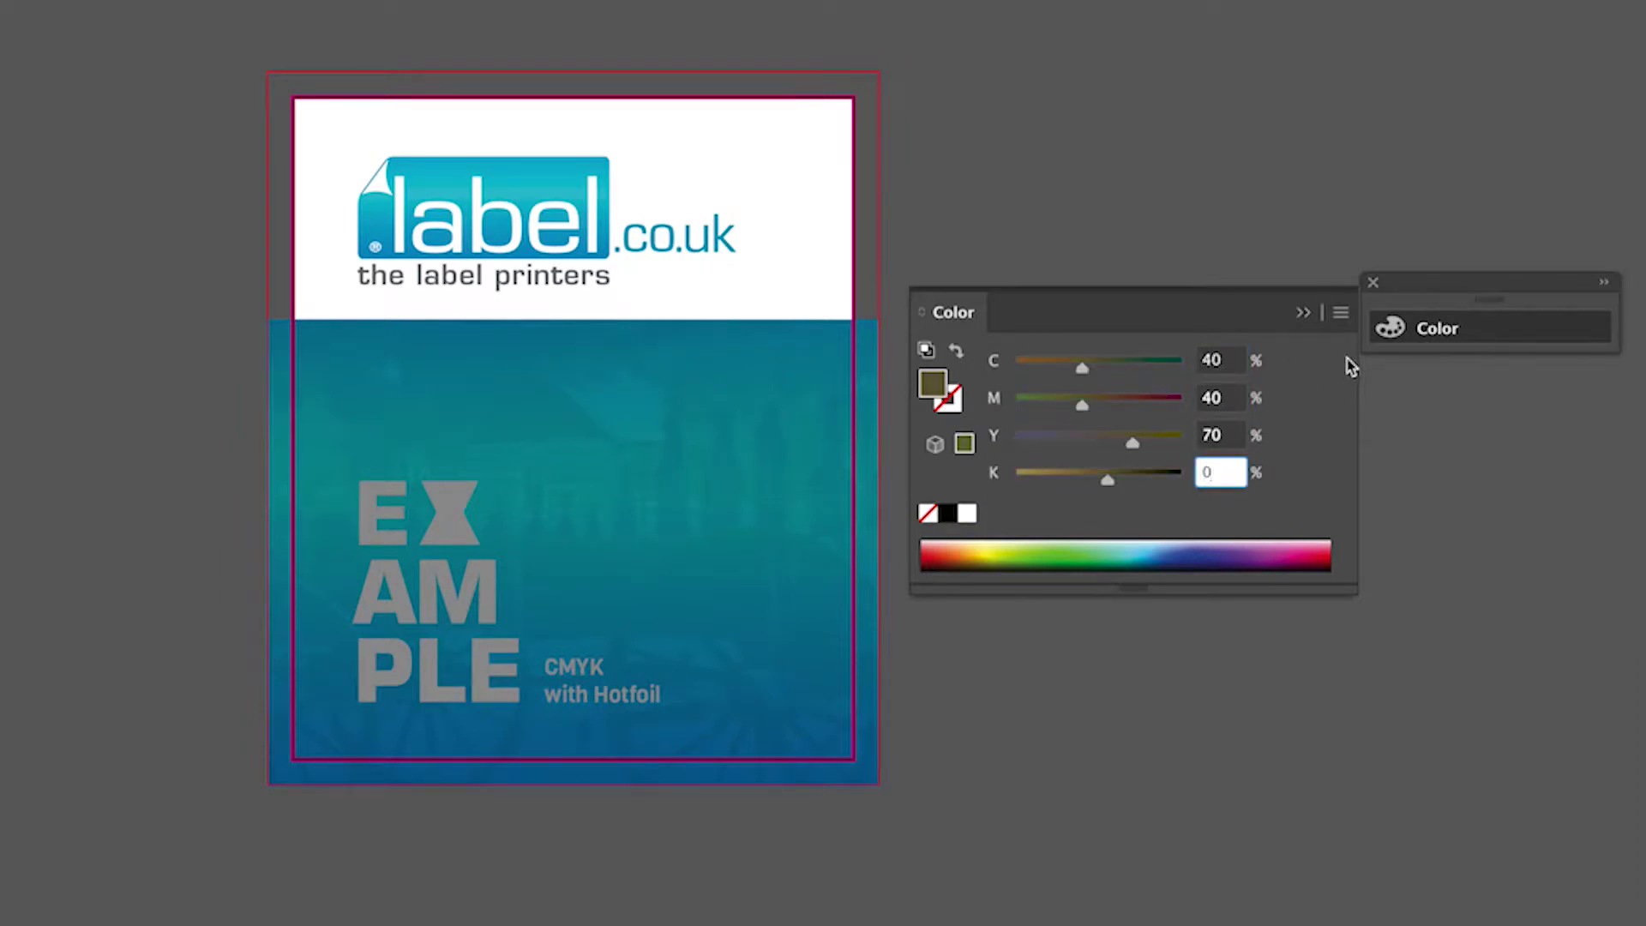
{"action": "left_click", "coordinate": [1340, 312]}
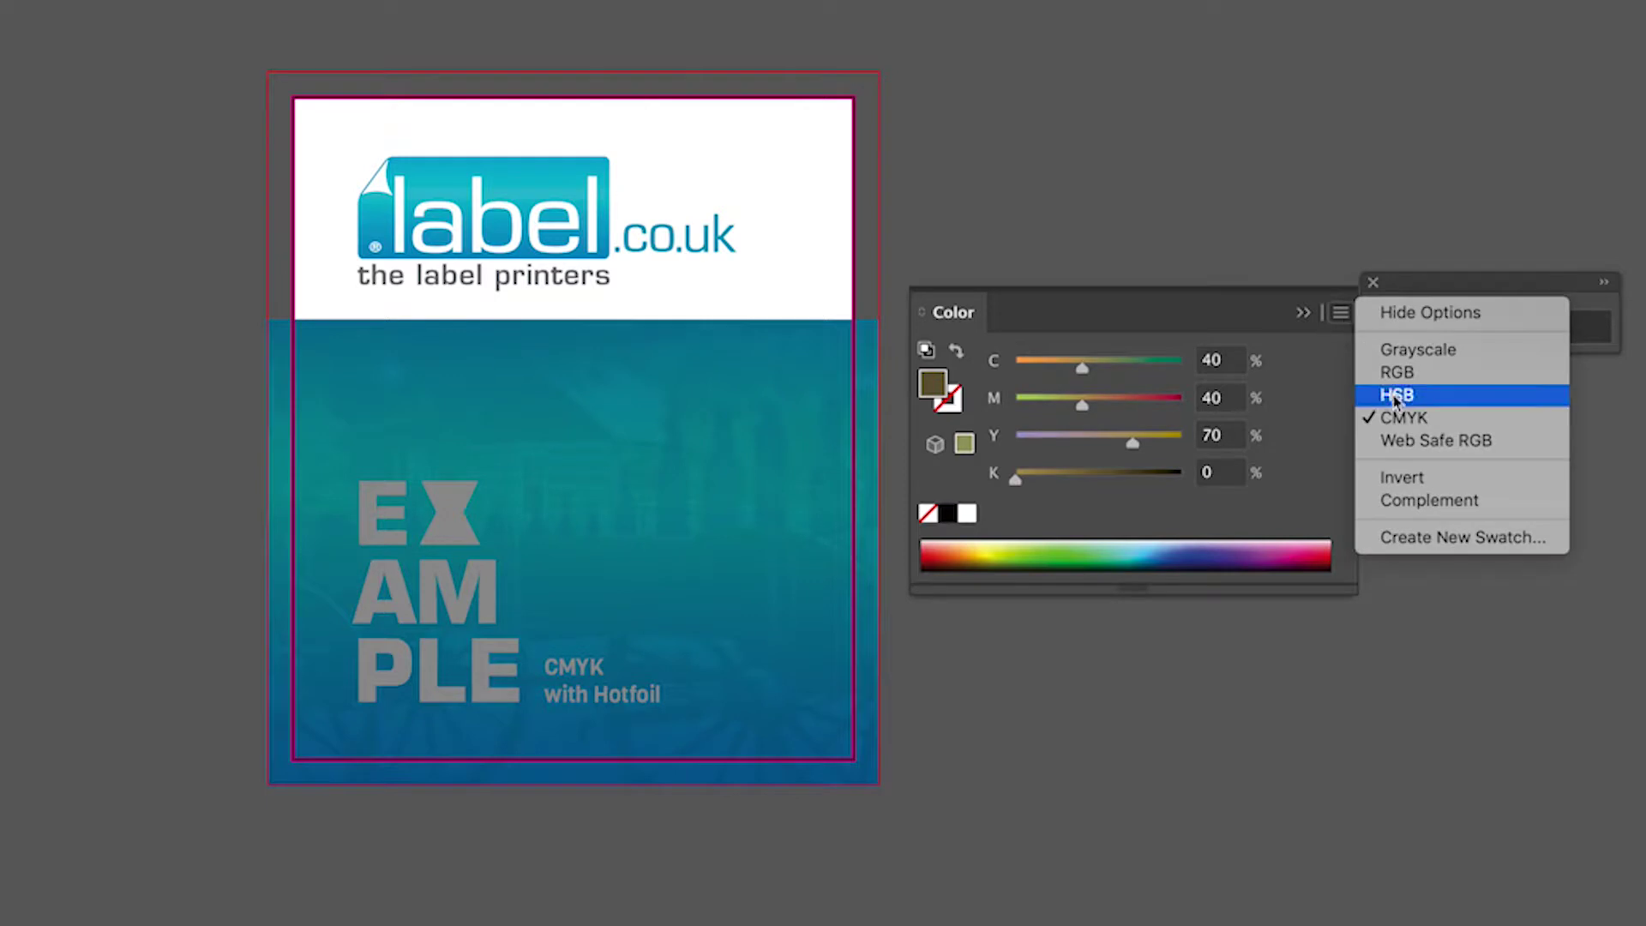
{"action": "left_click", "coordinate": [1413, 549]}
{"action": "type", "text": "hotfoil"}
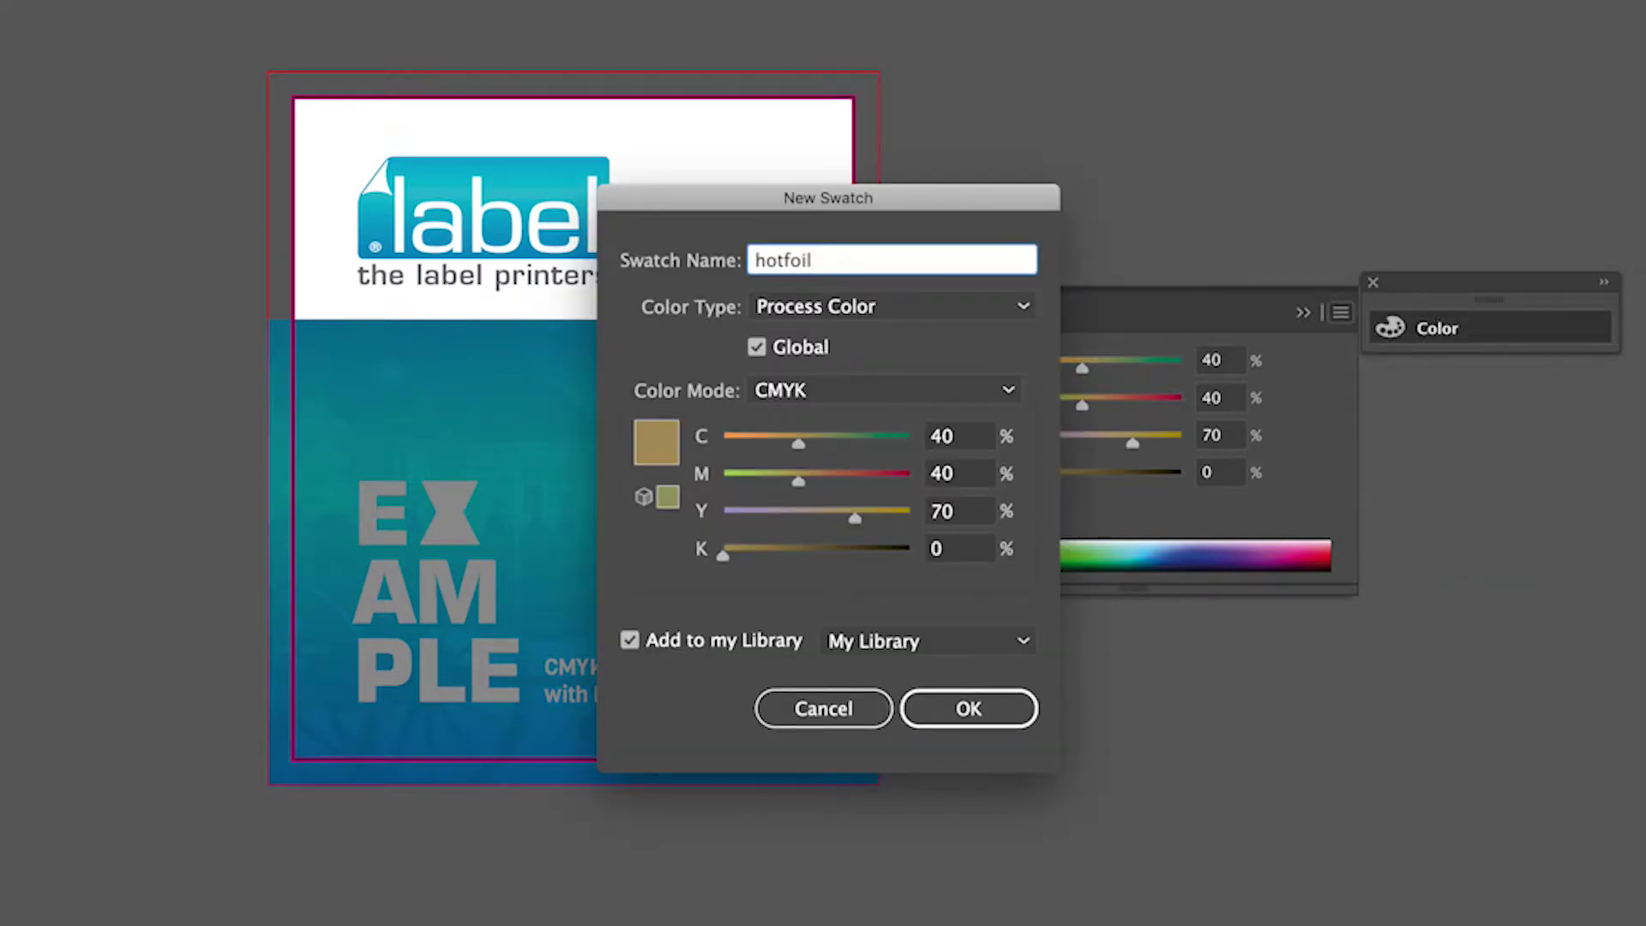
- Make the new hotfoil swatch a Spot Color and confirm it
{"action": "left_click", "coordinate": [1020, 307]}
{"action": "left_click", "coordinate": [959, 371]}
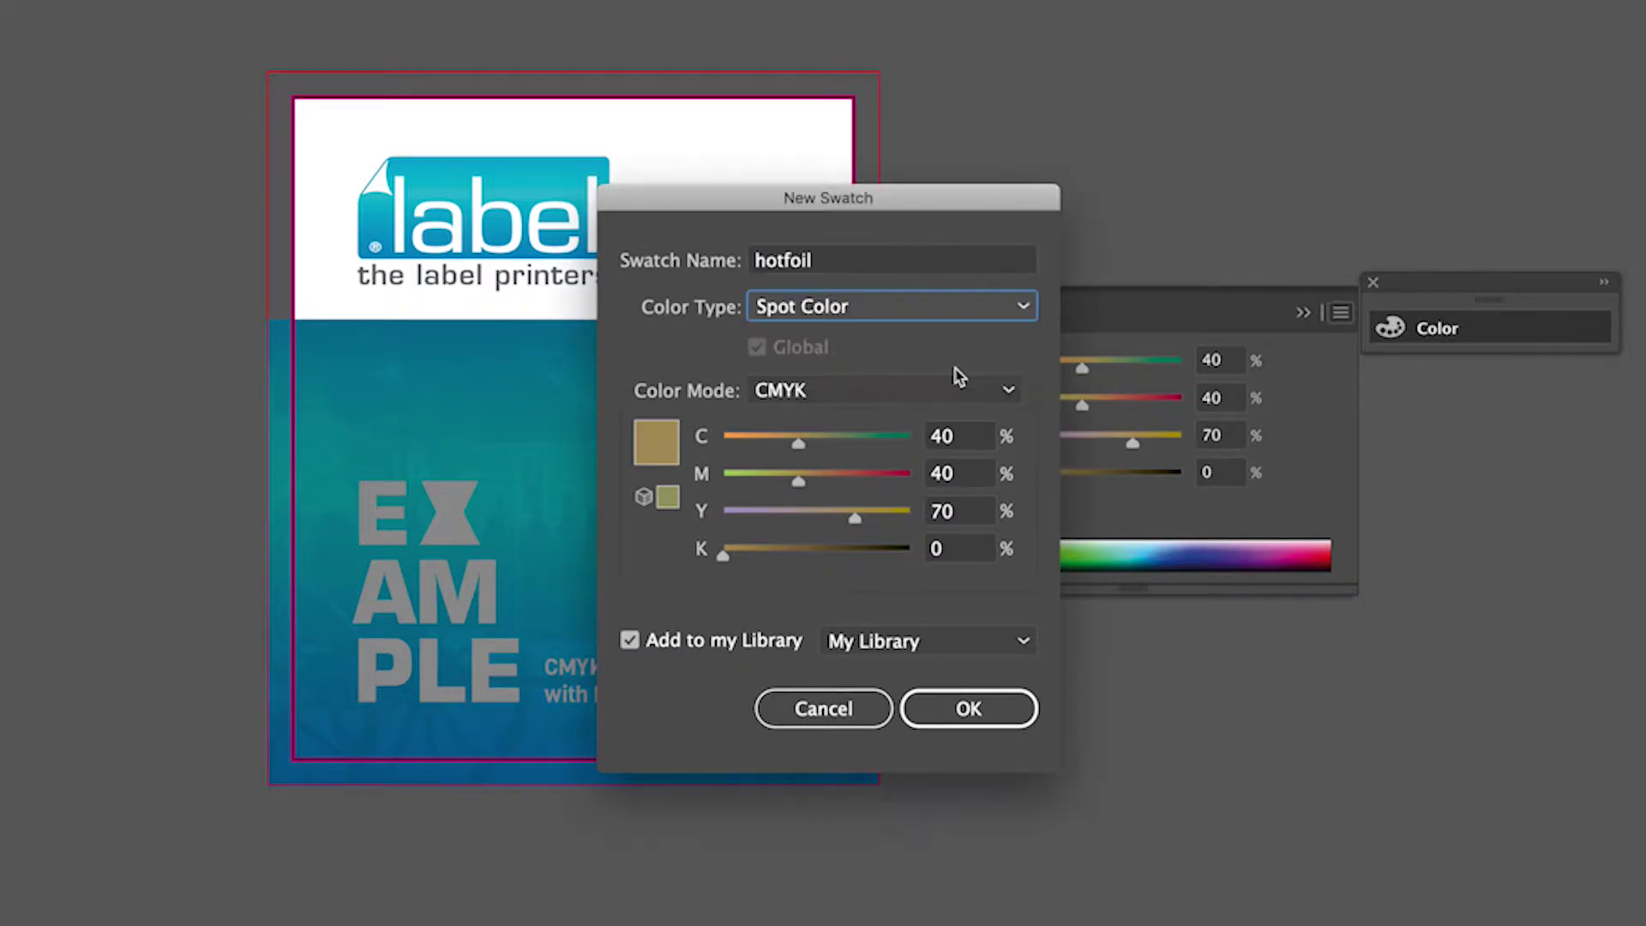
{"action": "left_click", "coordinate": [993, 708]}
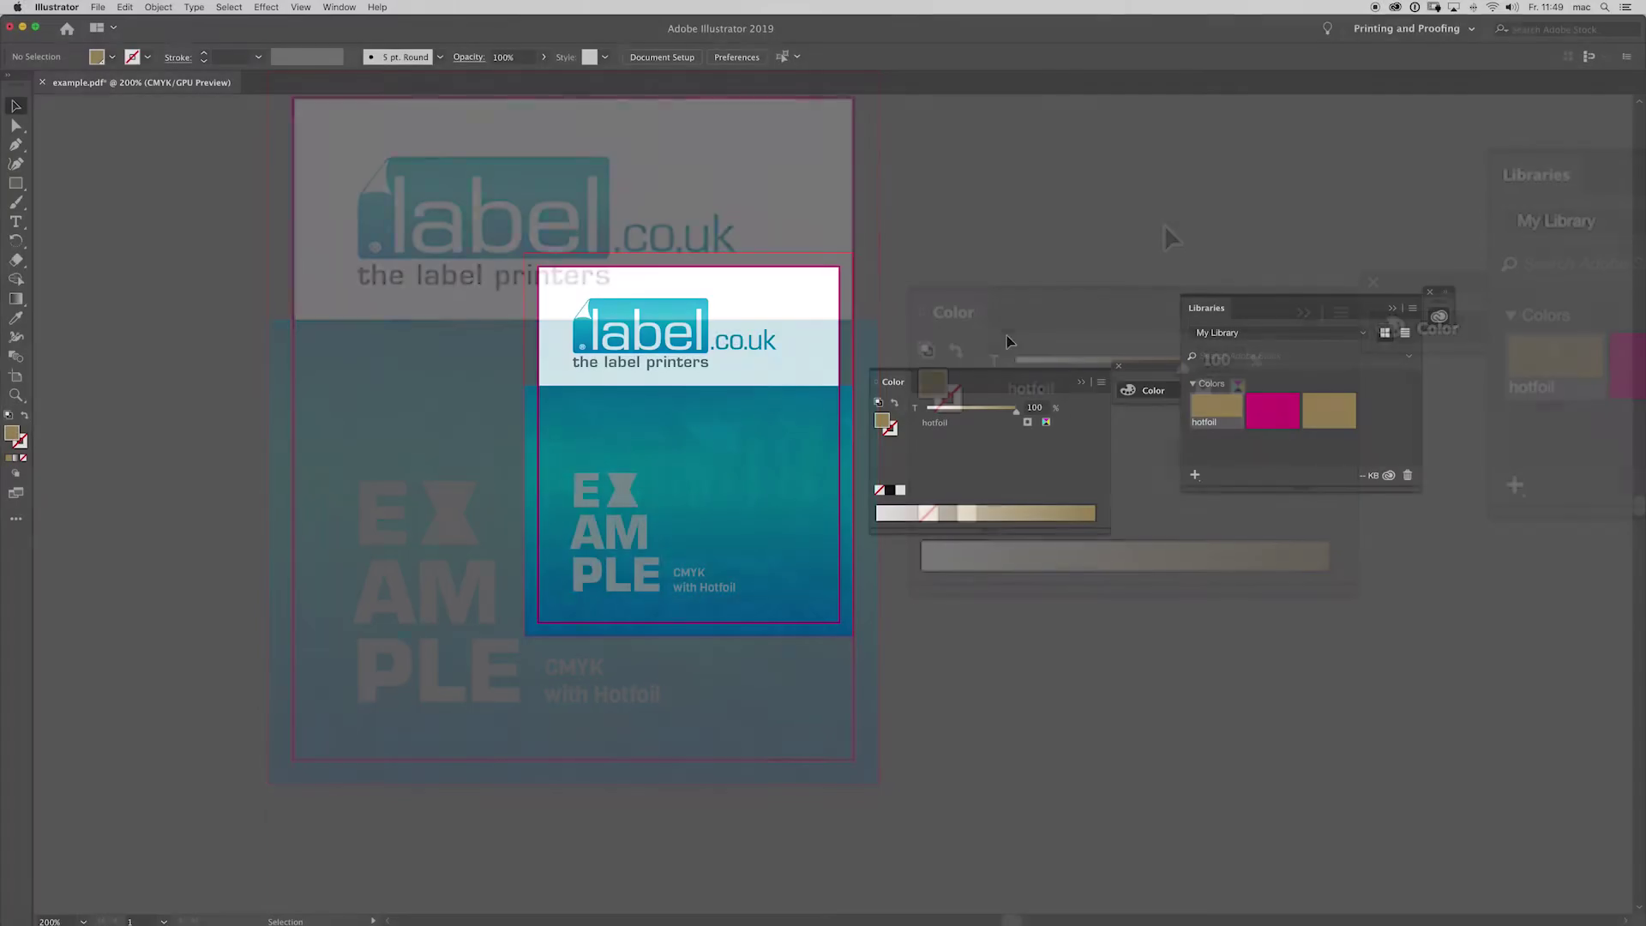
{"action": "left_click", "coordinate": [339, 6]}
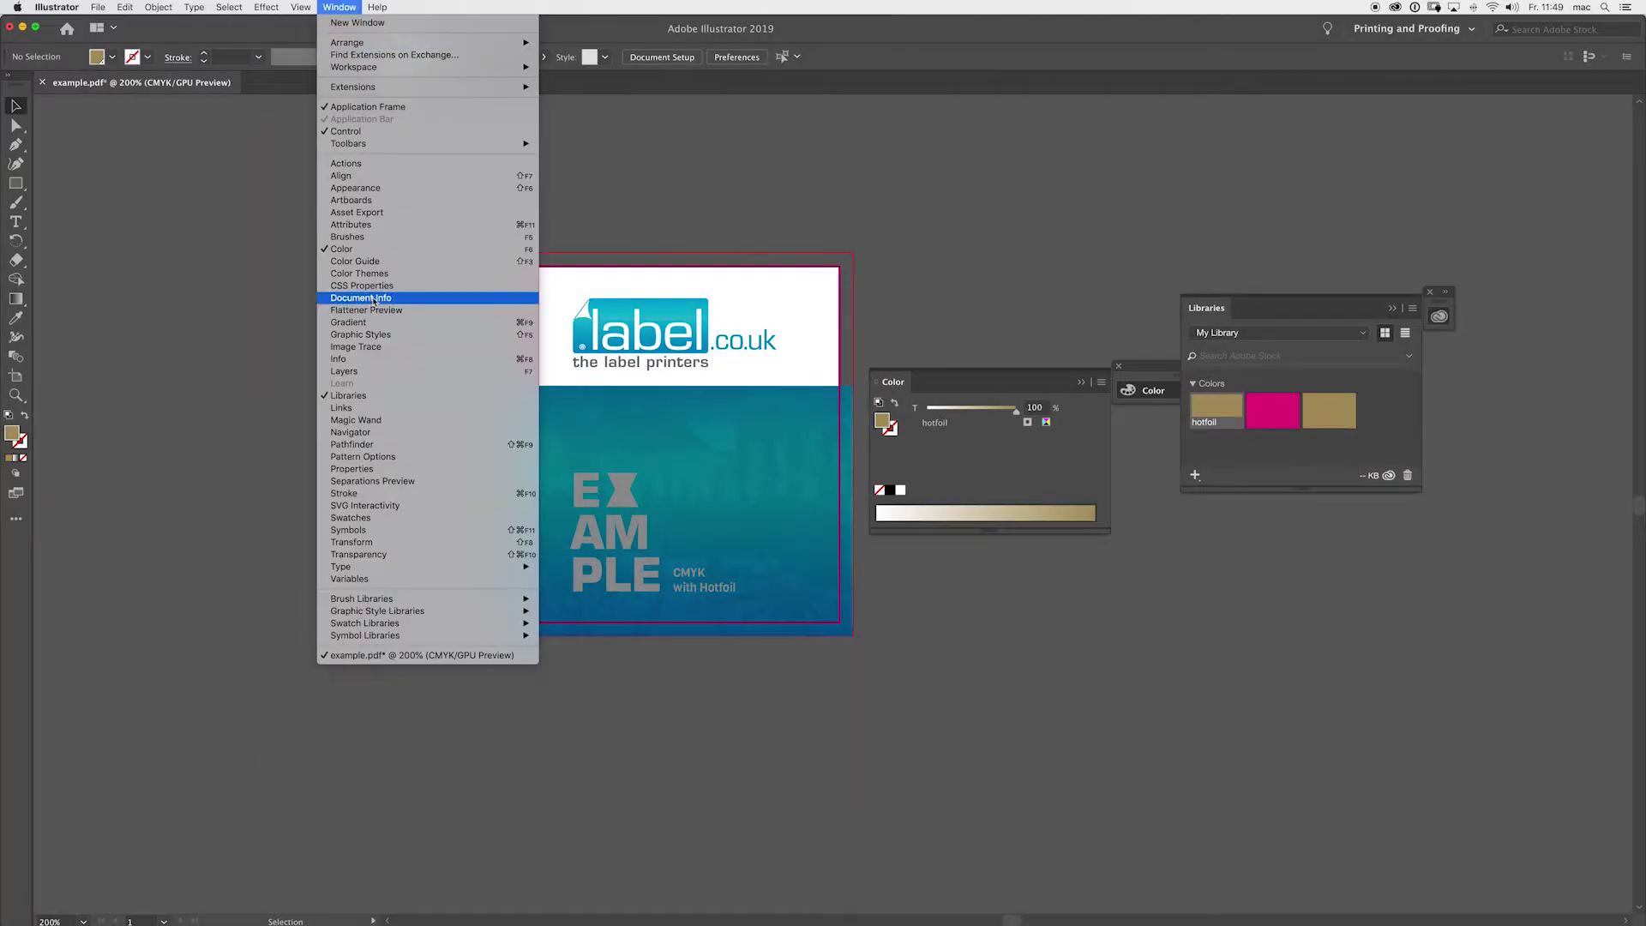
- Show the Swatches panel and apply hotfoil to the EXAMPLE and 'CMYK with Hotfoil' text
{"action": "left_click", "coordinate": [358, 518]}
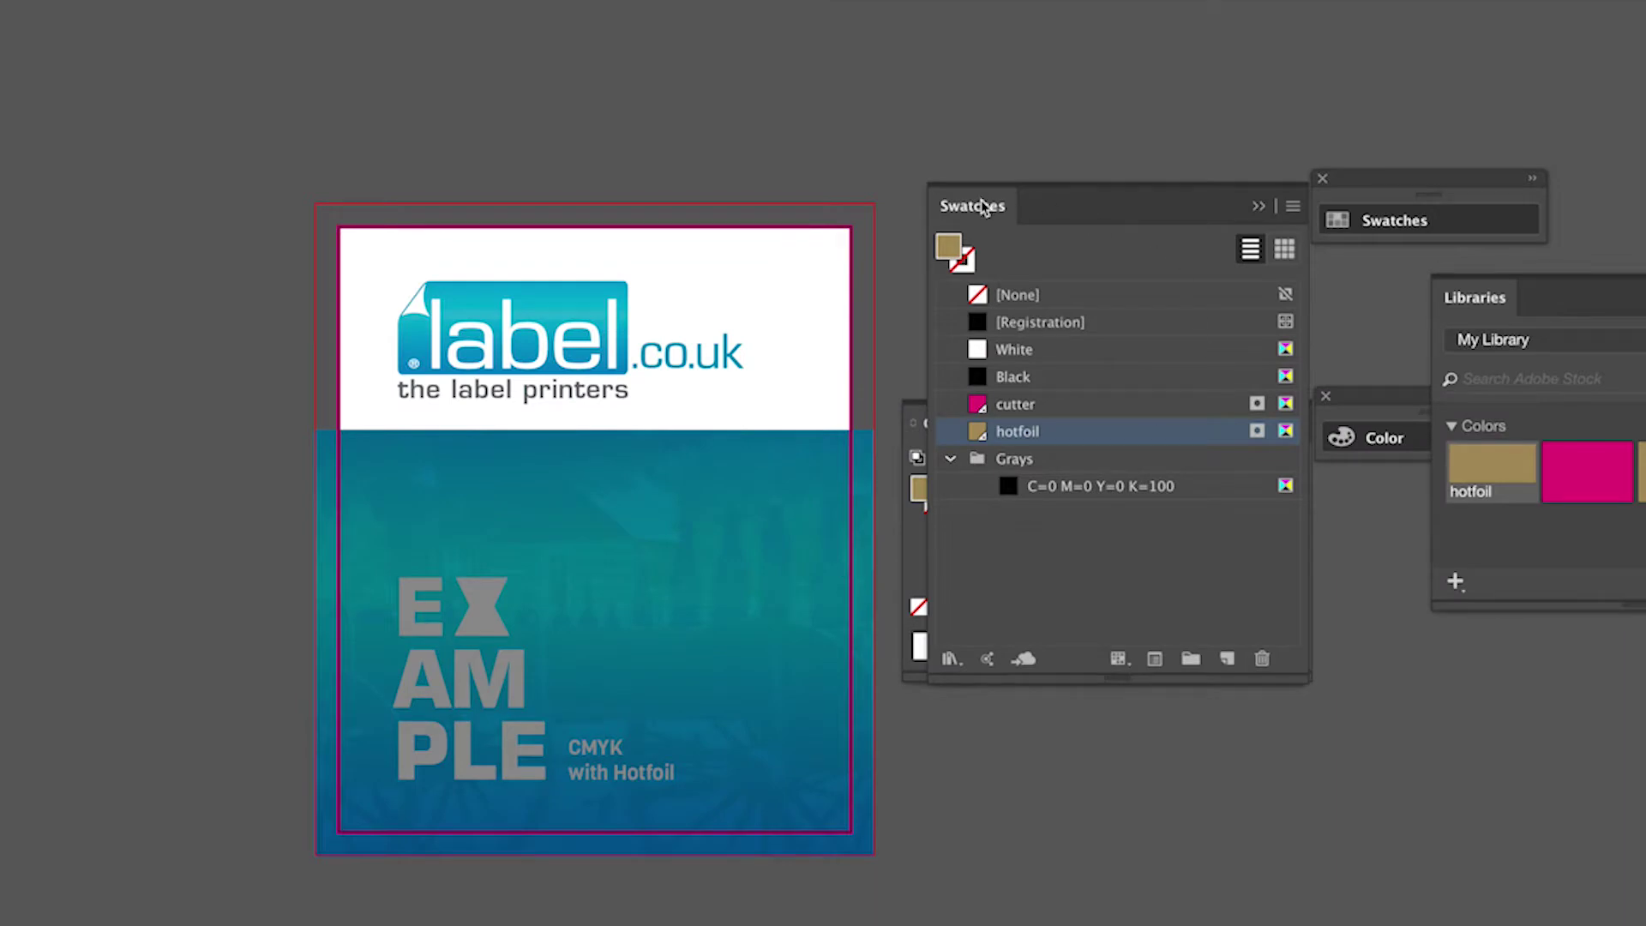
{"action": "left_click_drag", "start_coordinate": [985, 210], "coordinate": [961, 118]}
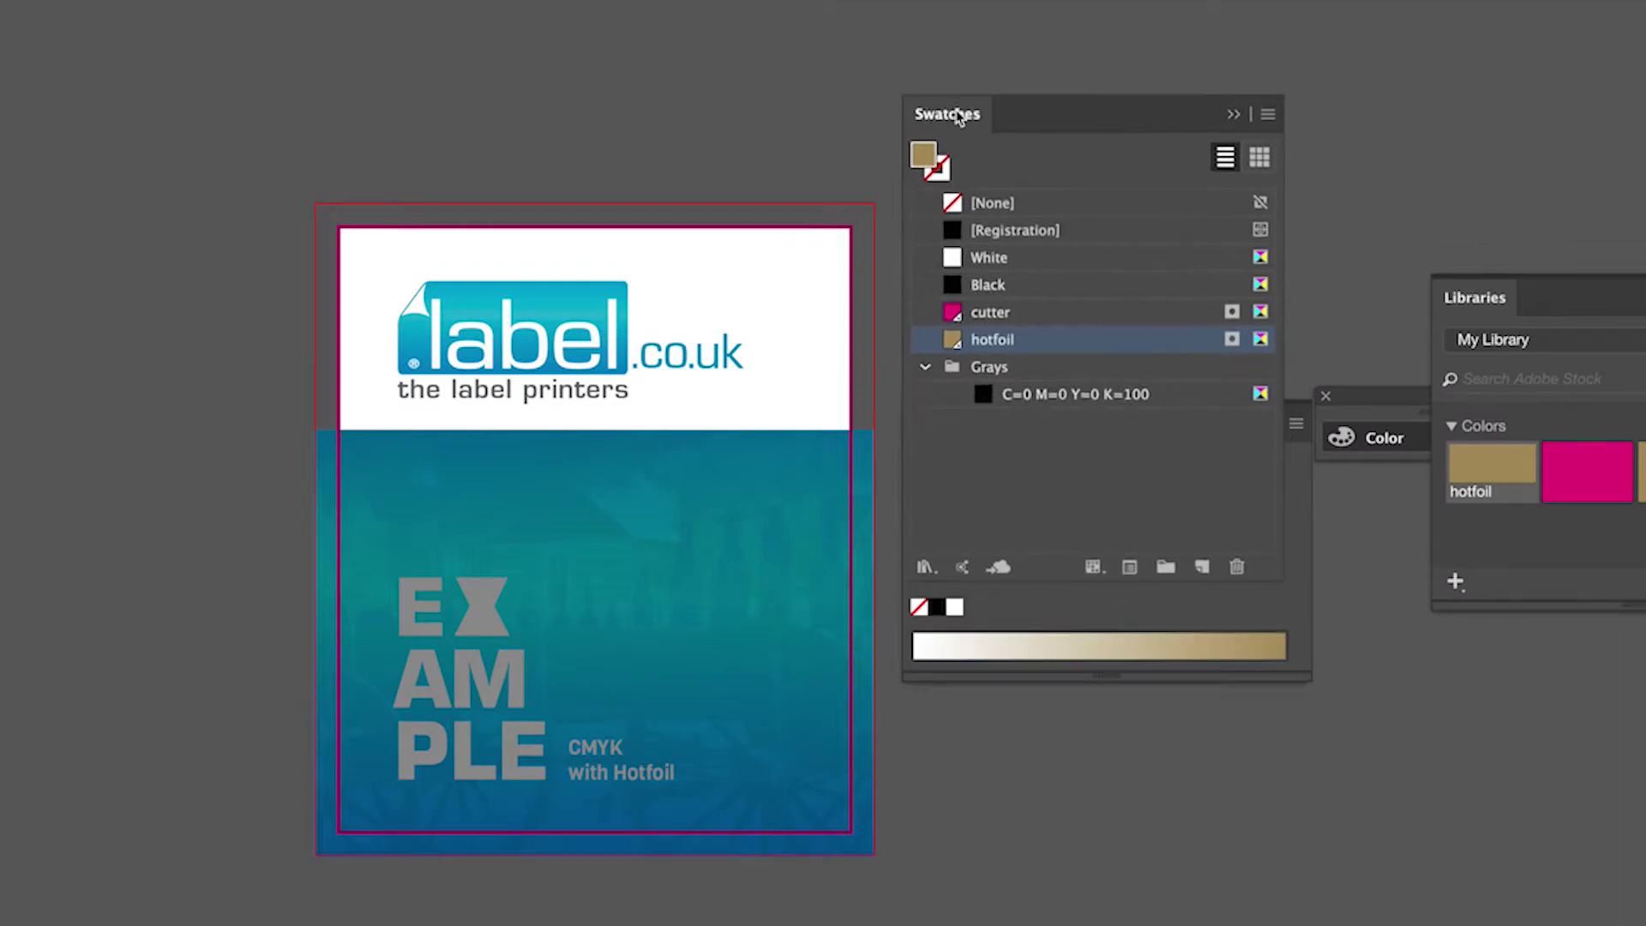
{"action": "left_click", "coordinate": [485, 619]}
{"action": "left_click", "coordinate": [1033, 348]}
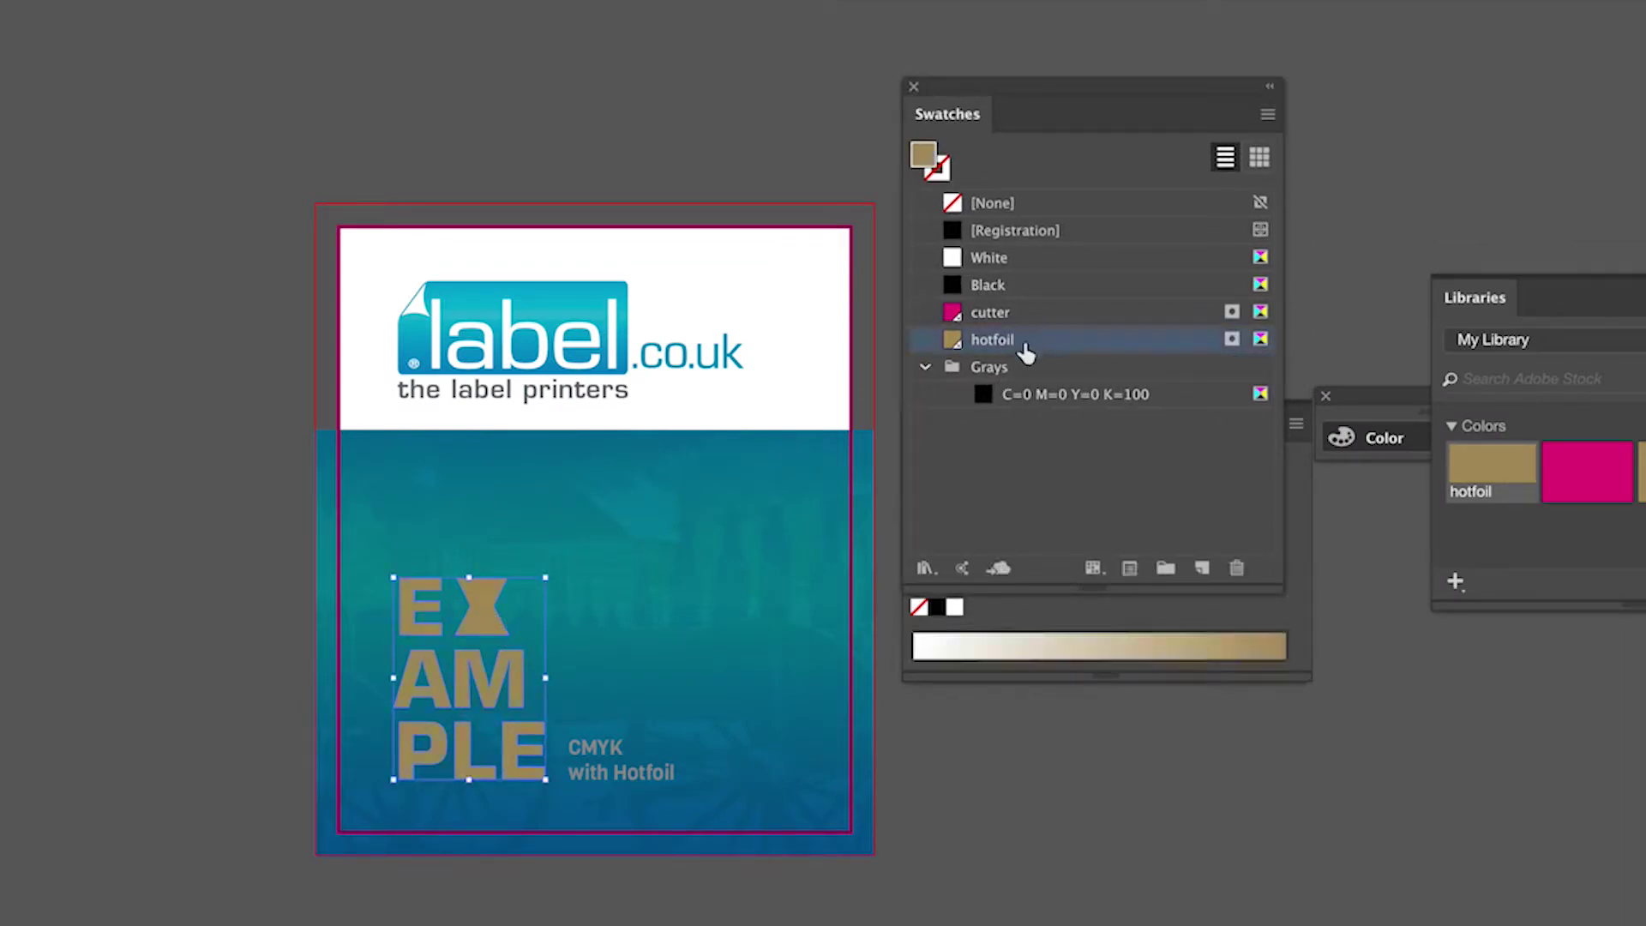
{"action": "left_click", "coordinate": [598, 759]}
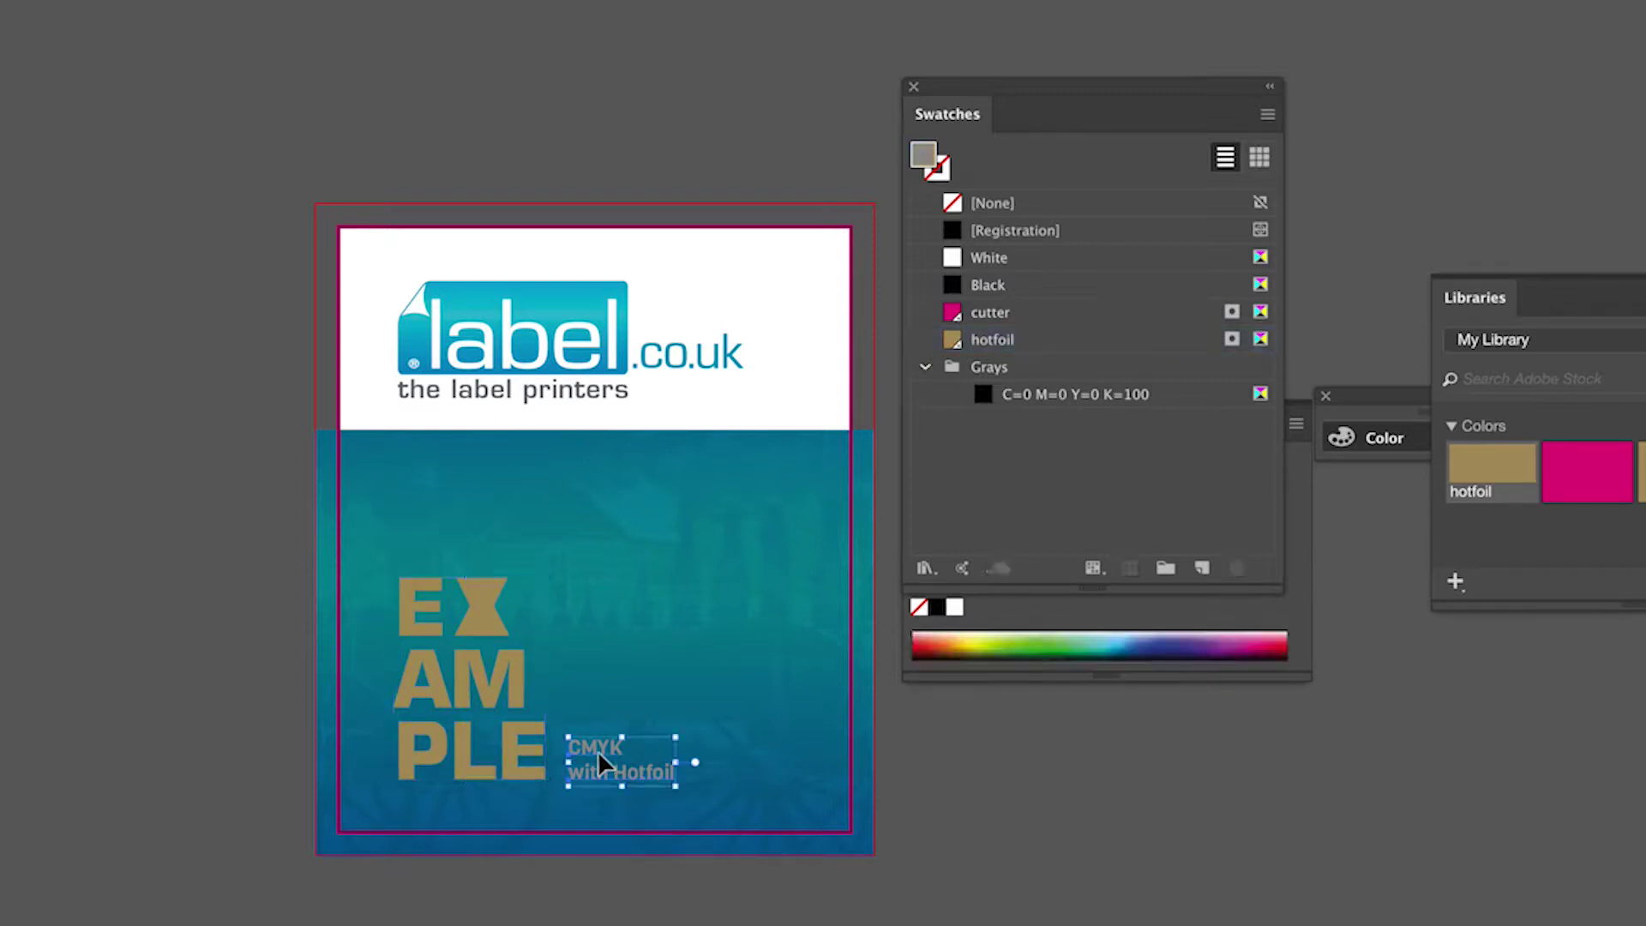
{"action": "left_click", "coordinate": [1049, 348]}
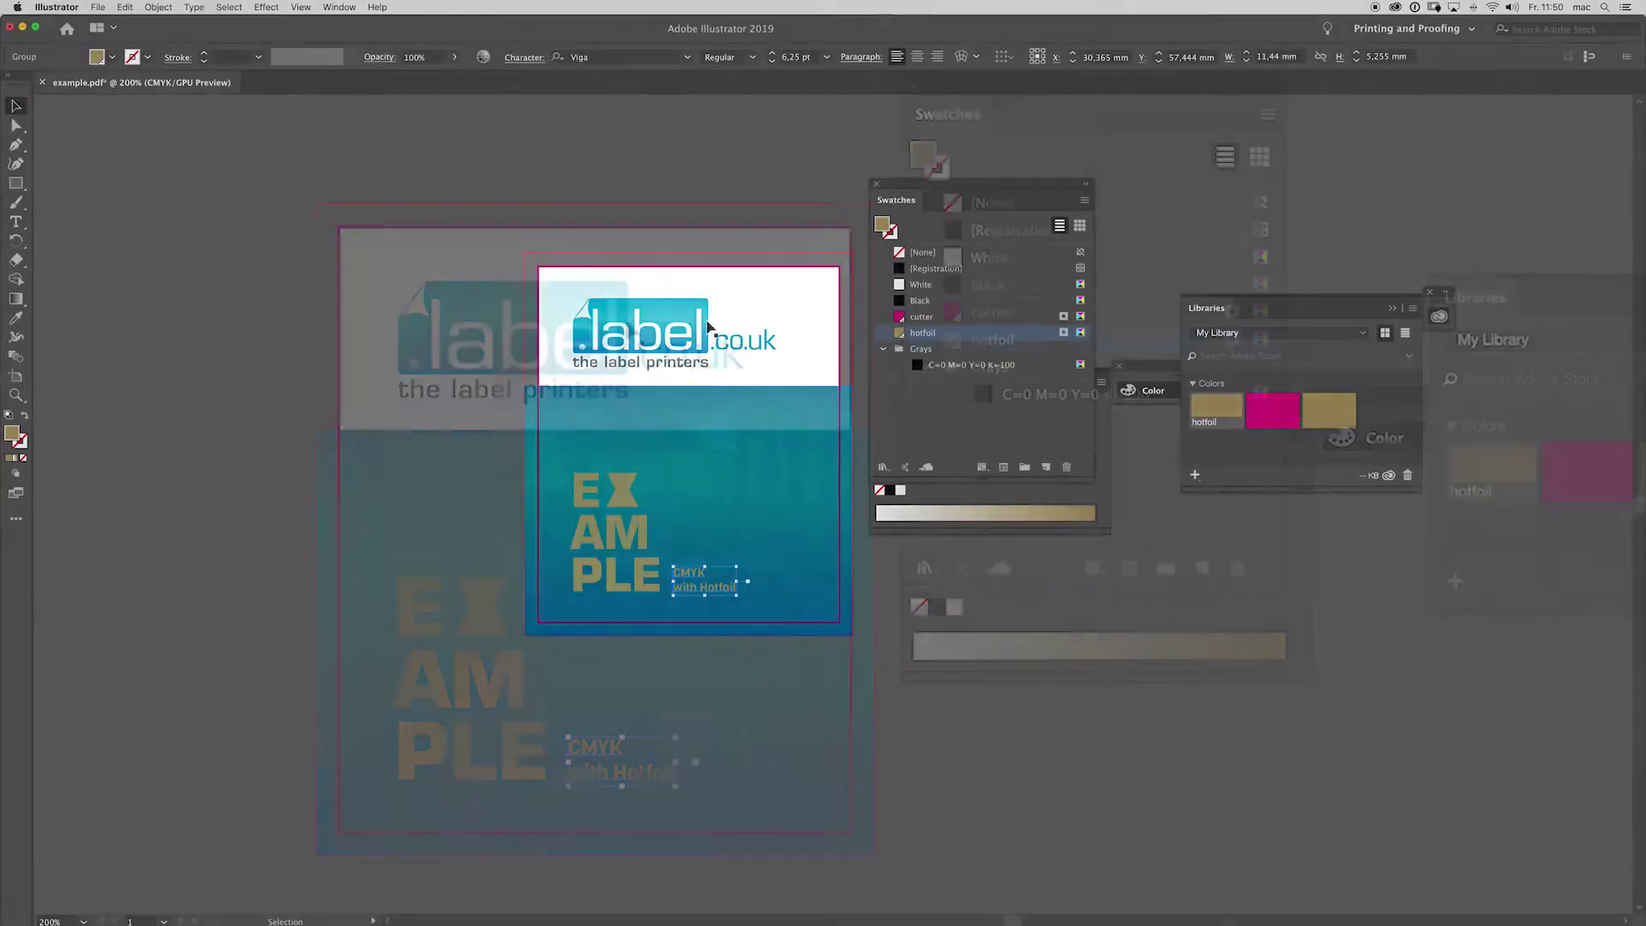
{"action": "left_click", "coordinate": [339, 6]}
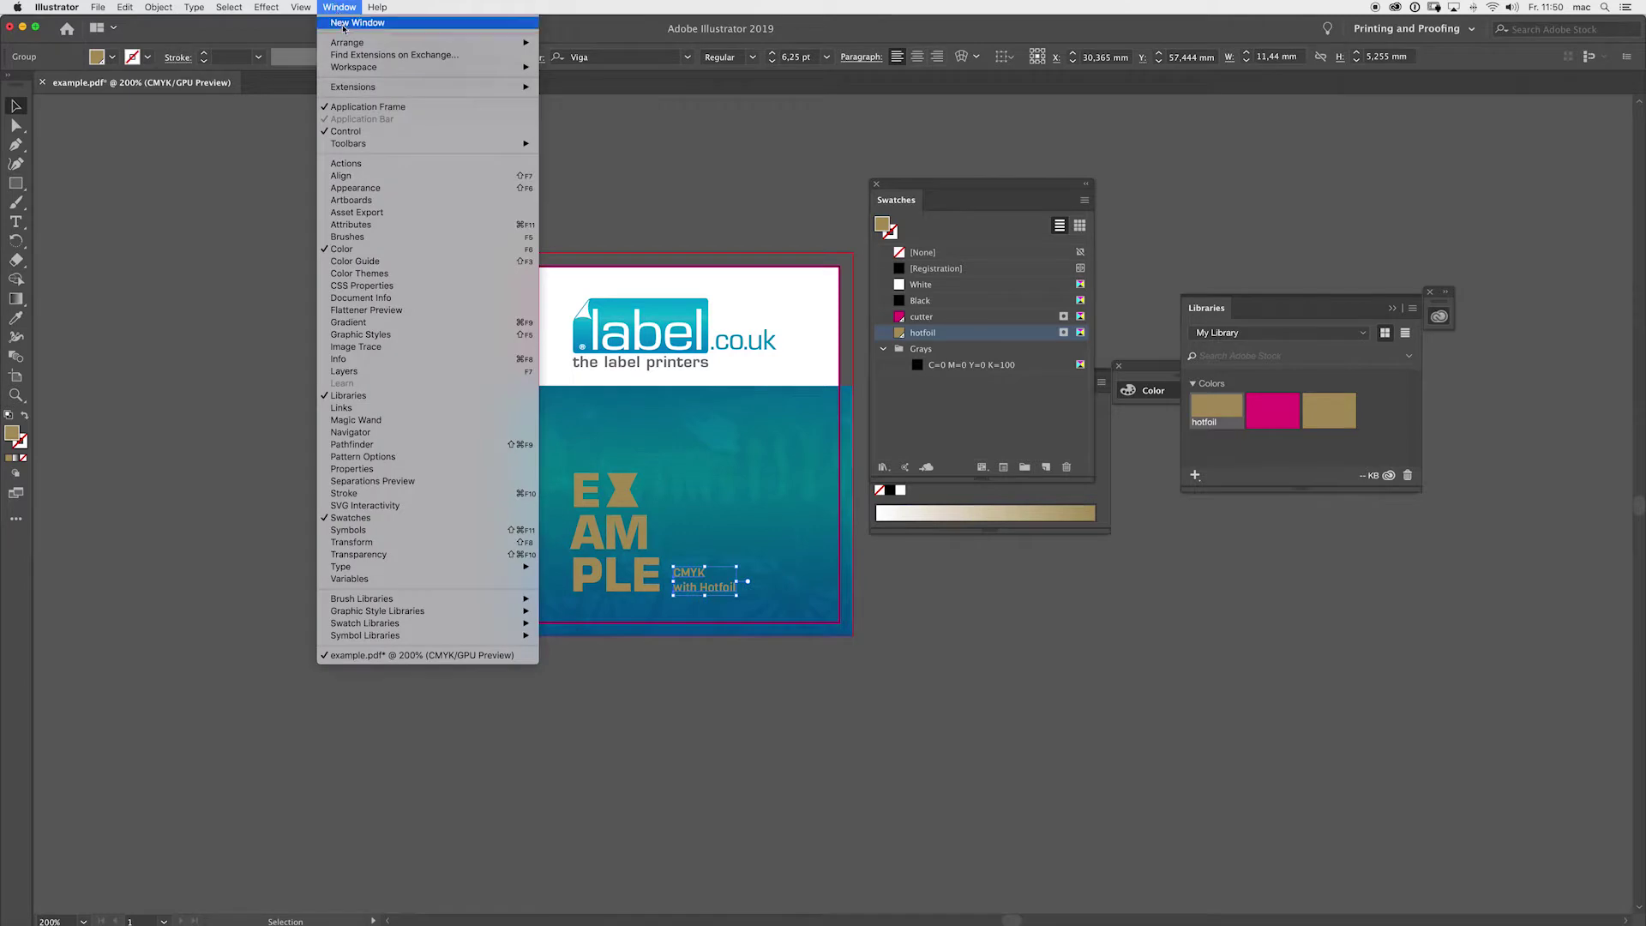
- Show the Attributes panel and select the EXAMPLE text for Overprint Fill
{"action": "left_click", "coordinate": [371, 225]}
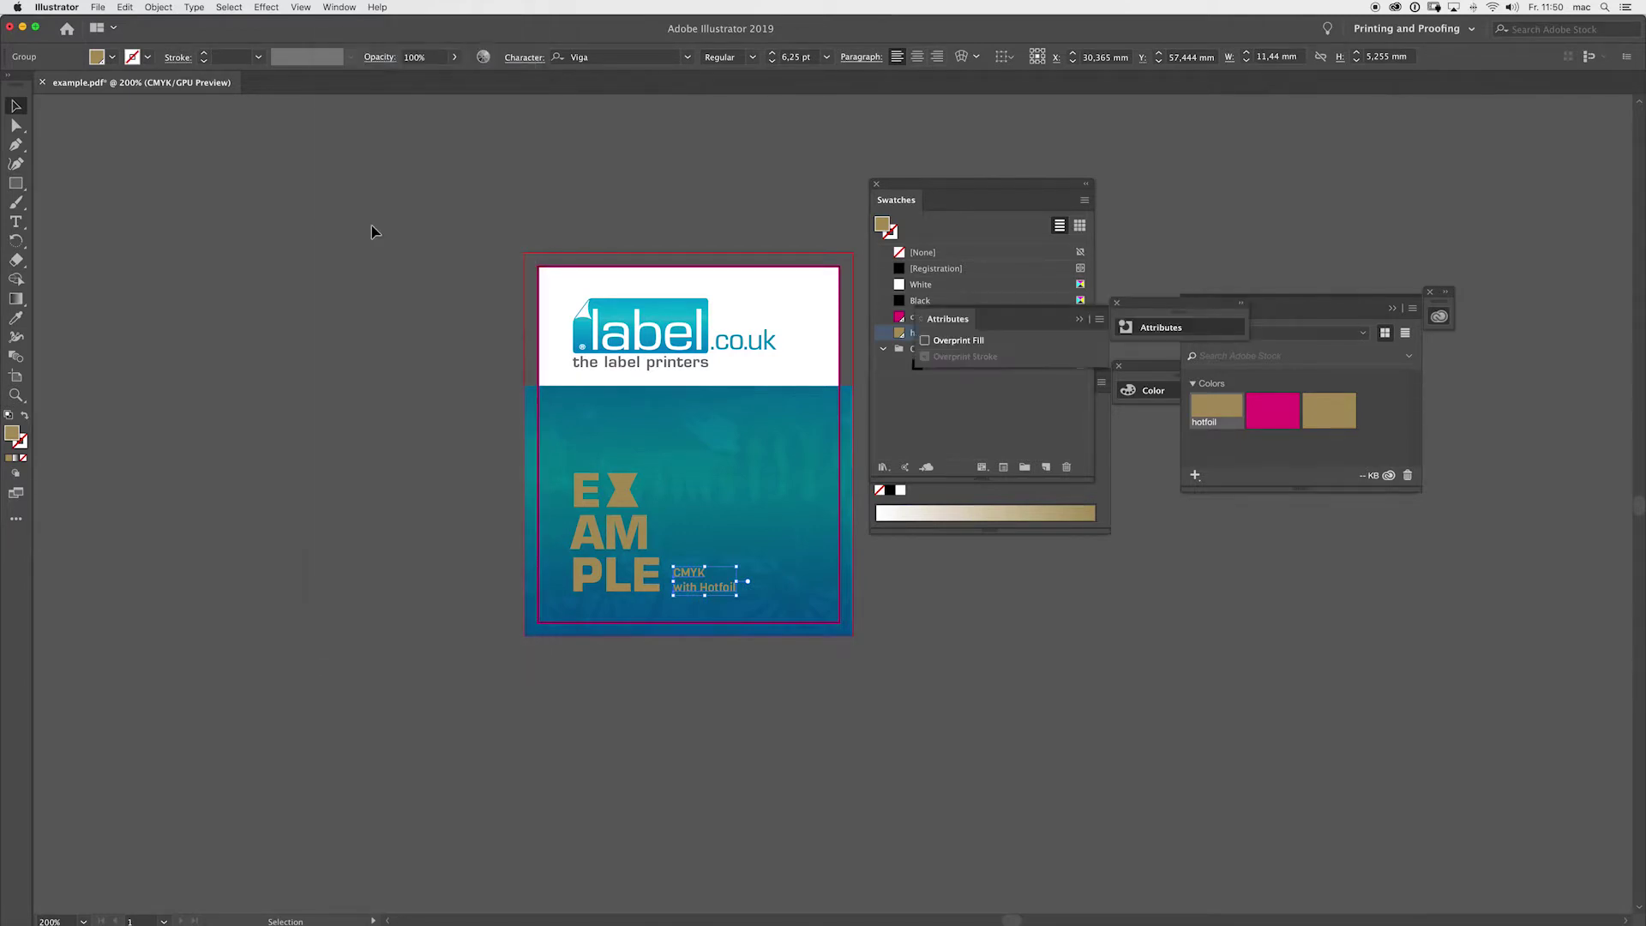
{"action": "left_click_drag", "start_coordinate": [989, 350], "coordinate": [910, 566]}
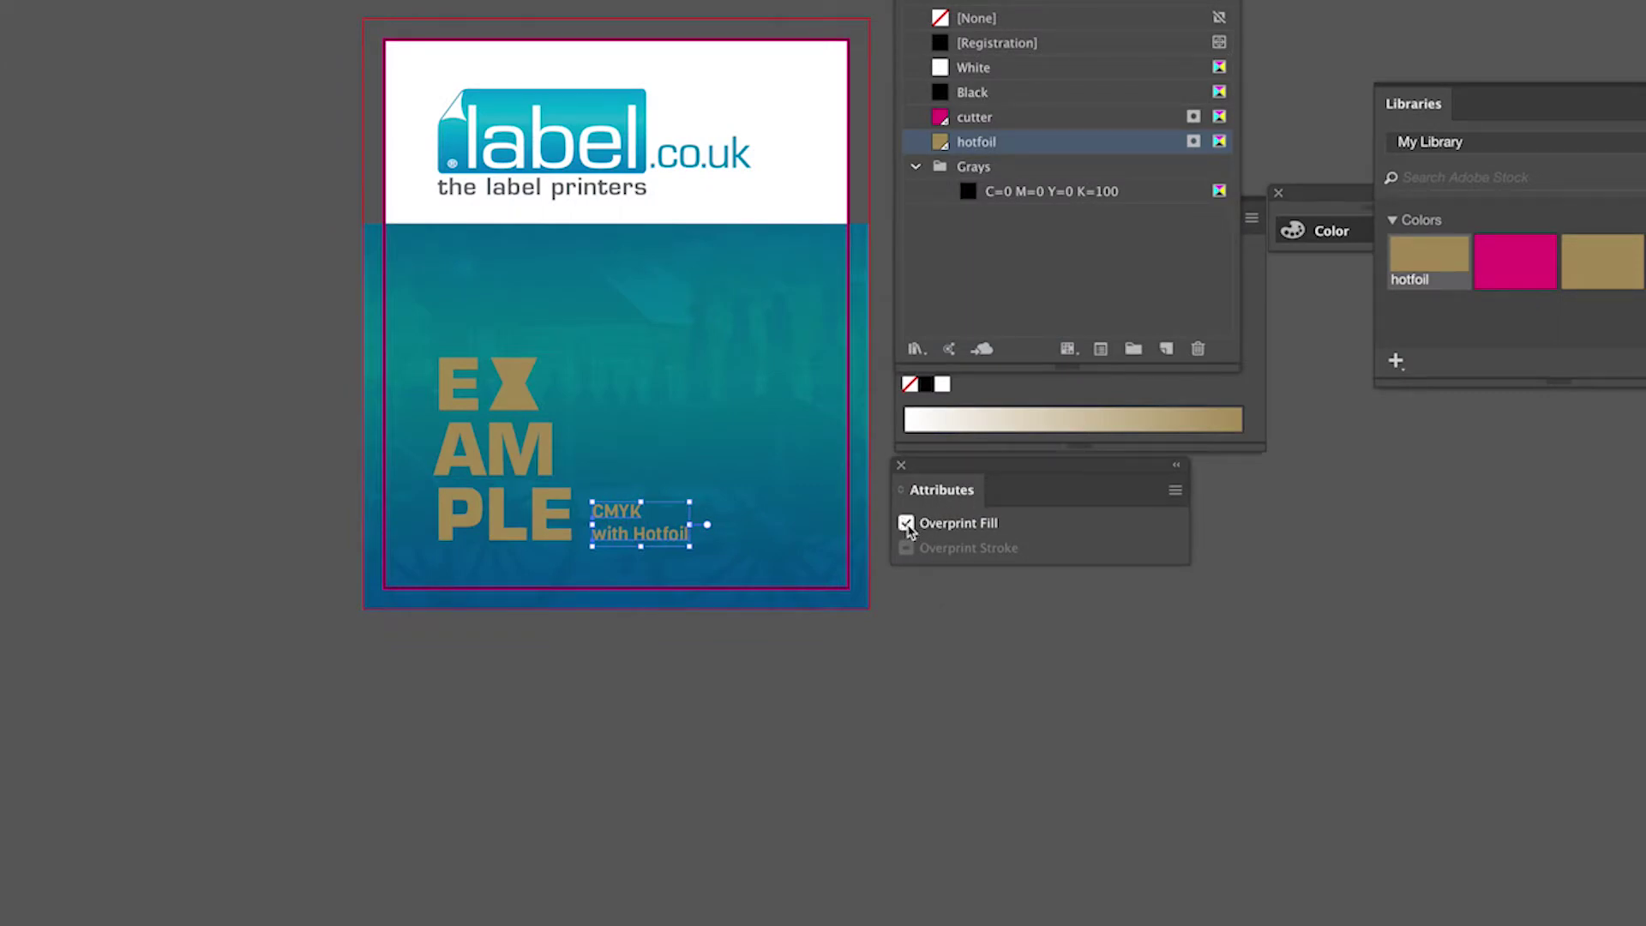
{"action": "left_click", "coordinate": [507, 444]}
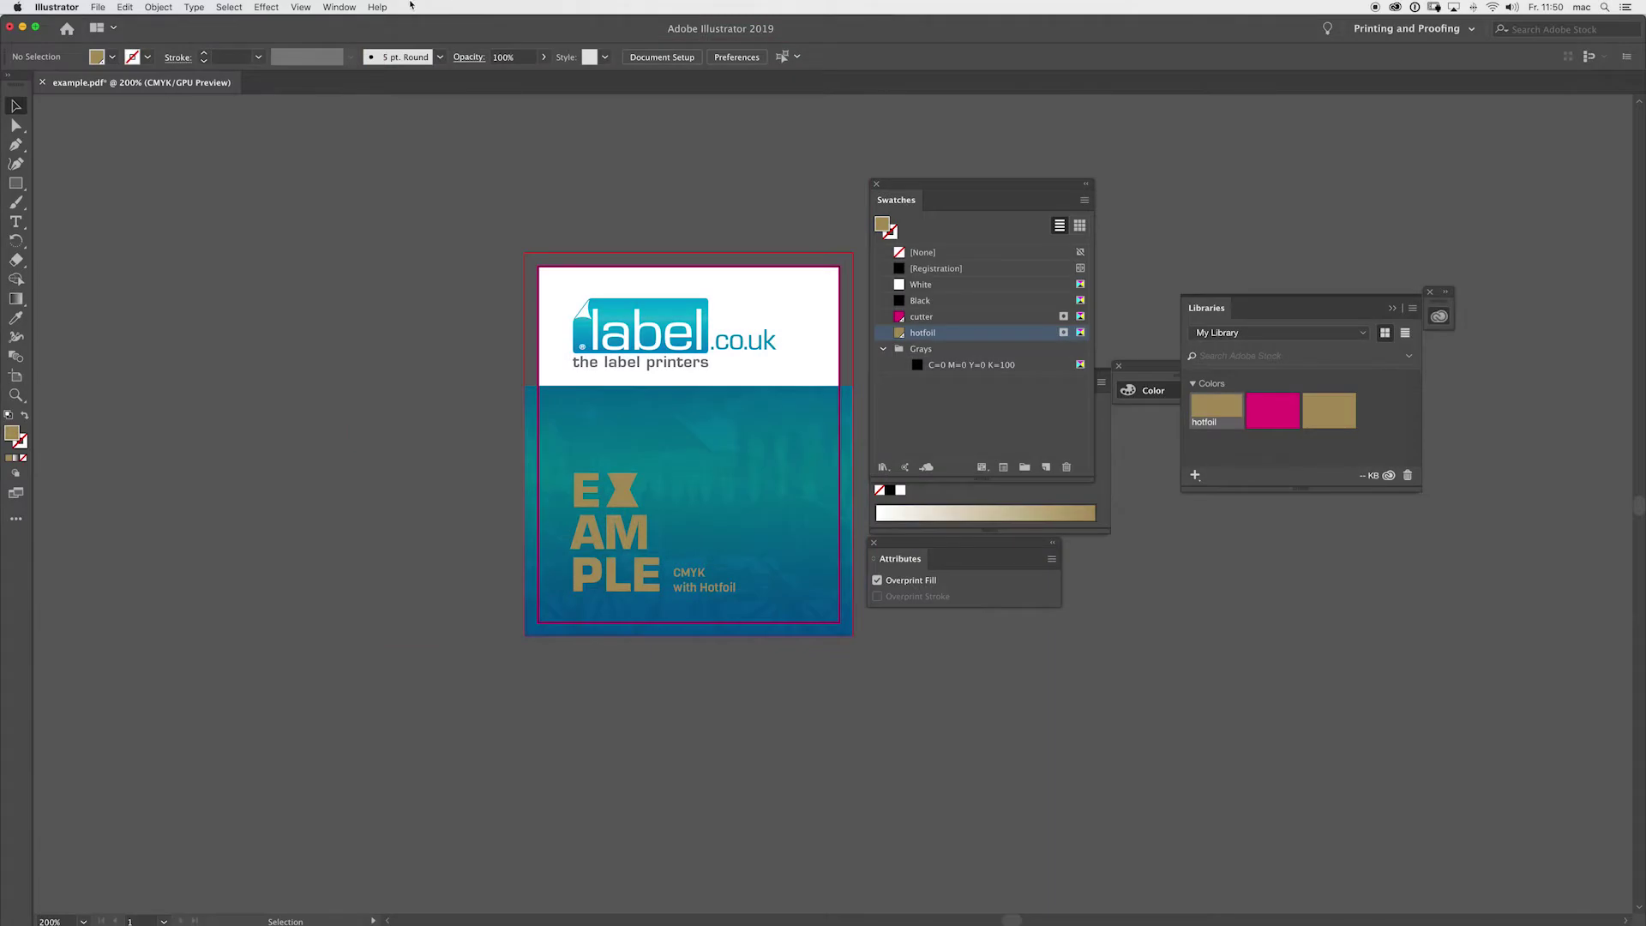
{"action": "left_click", "coordinate": [341, 7]}
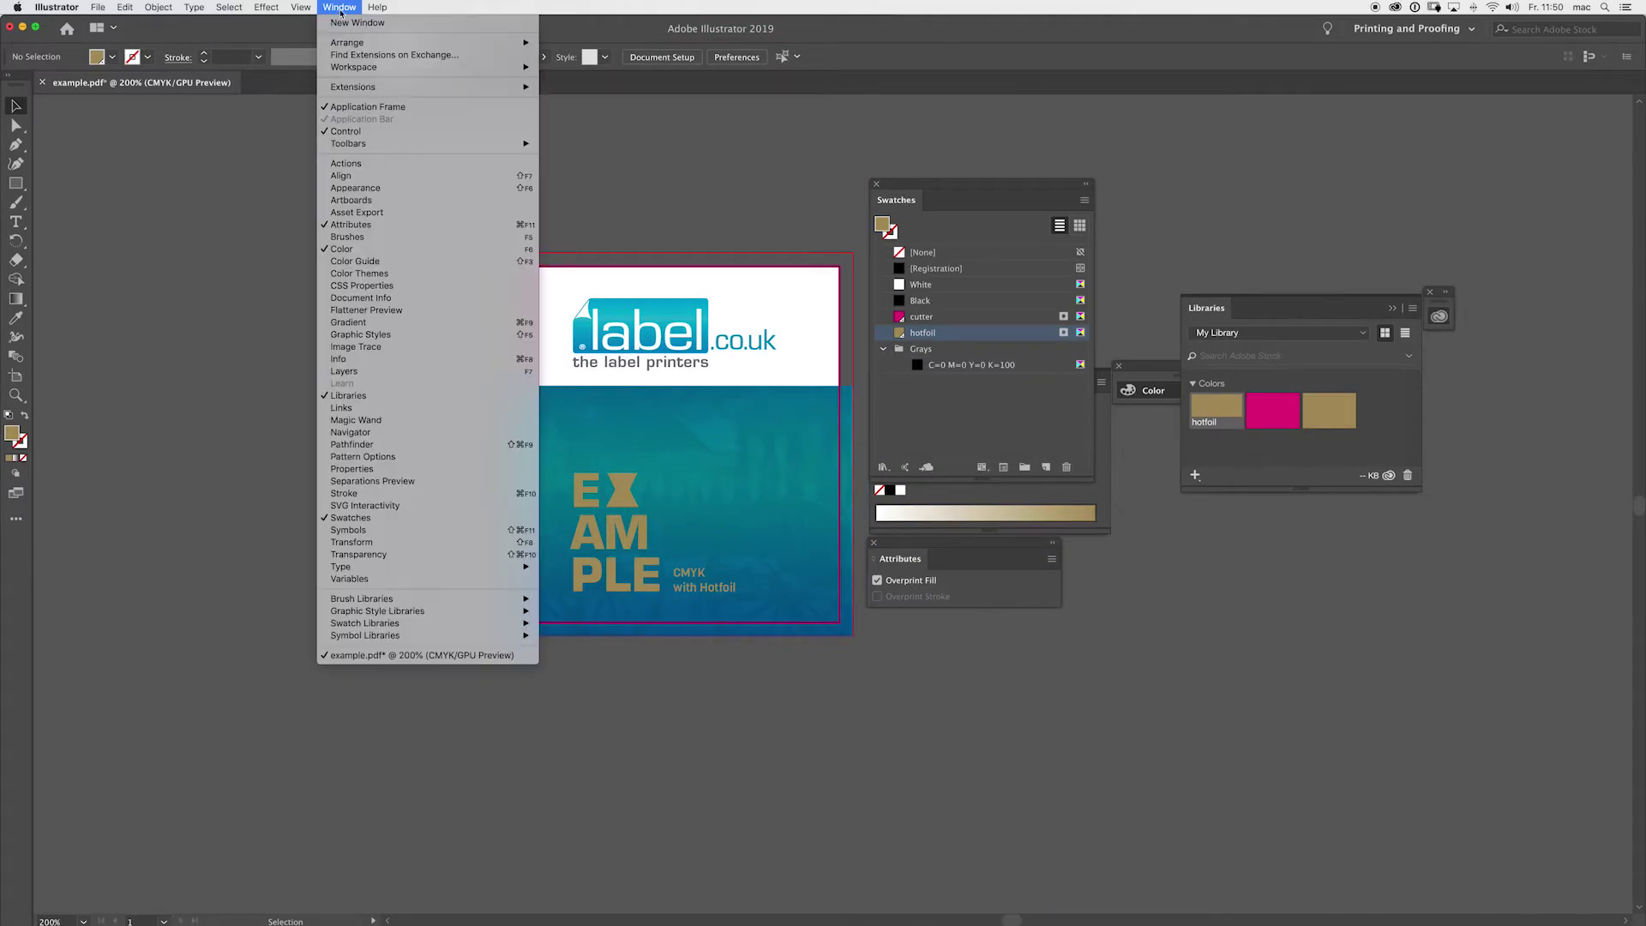
- Turn on Overprint Preview, check the cutter and hotfoil plates, then hide the CMYK plates
{"action": "left_click", "coordinate": [373, 482]}
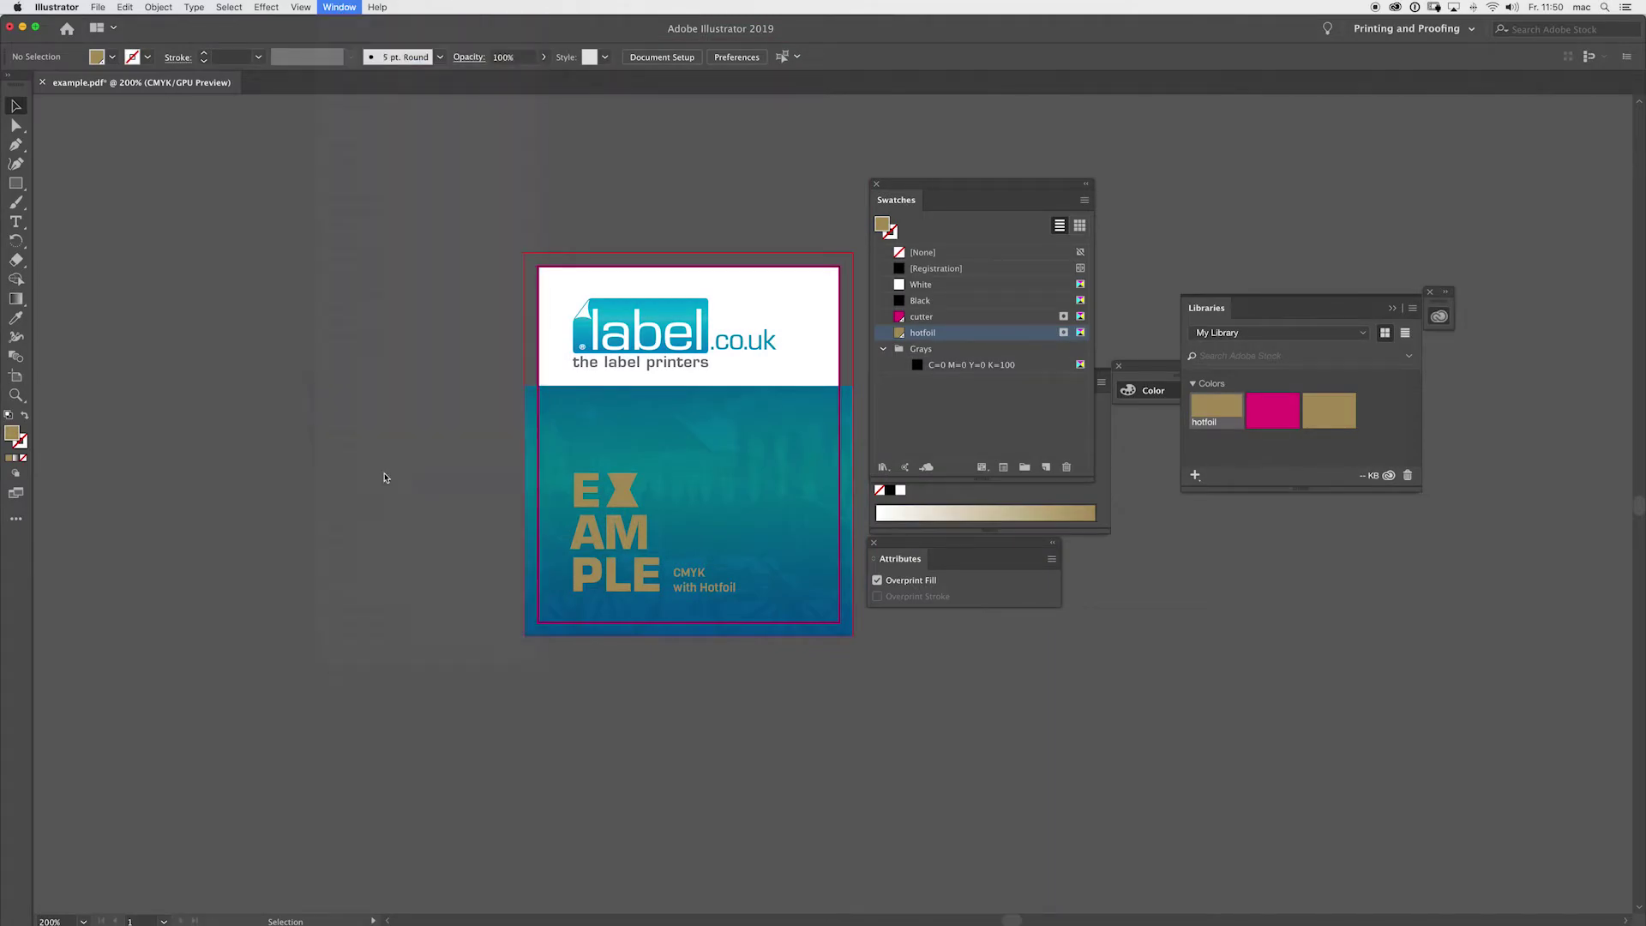
{"action": "left_click", "coordinate": [919, 691]}
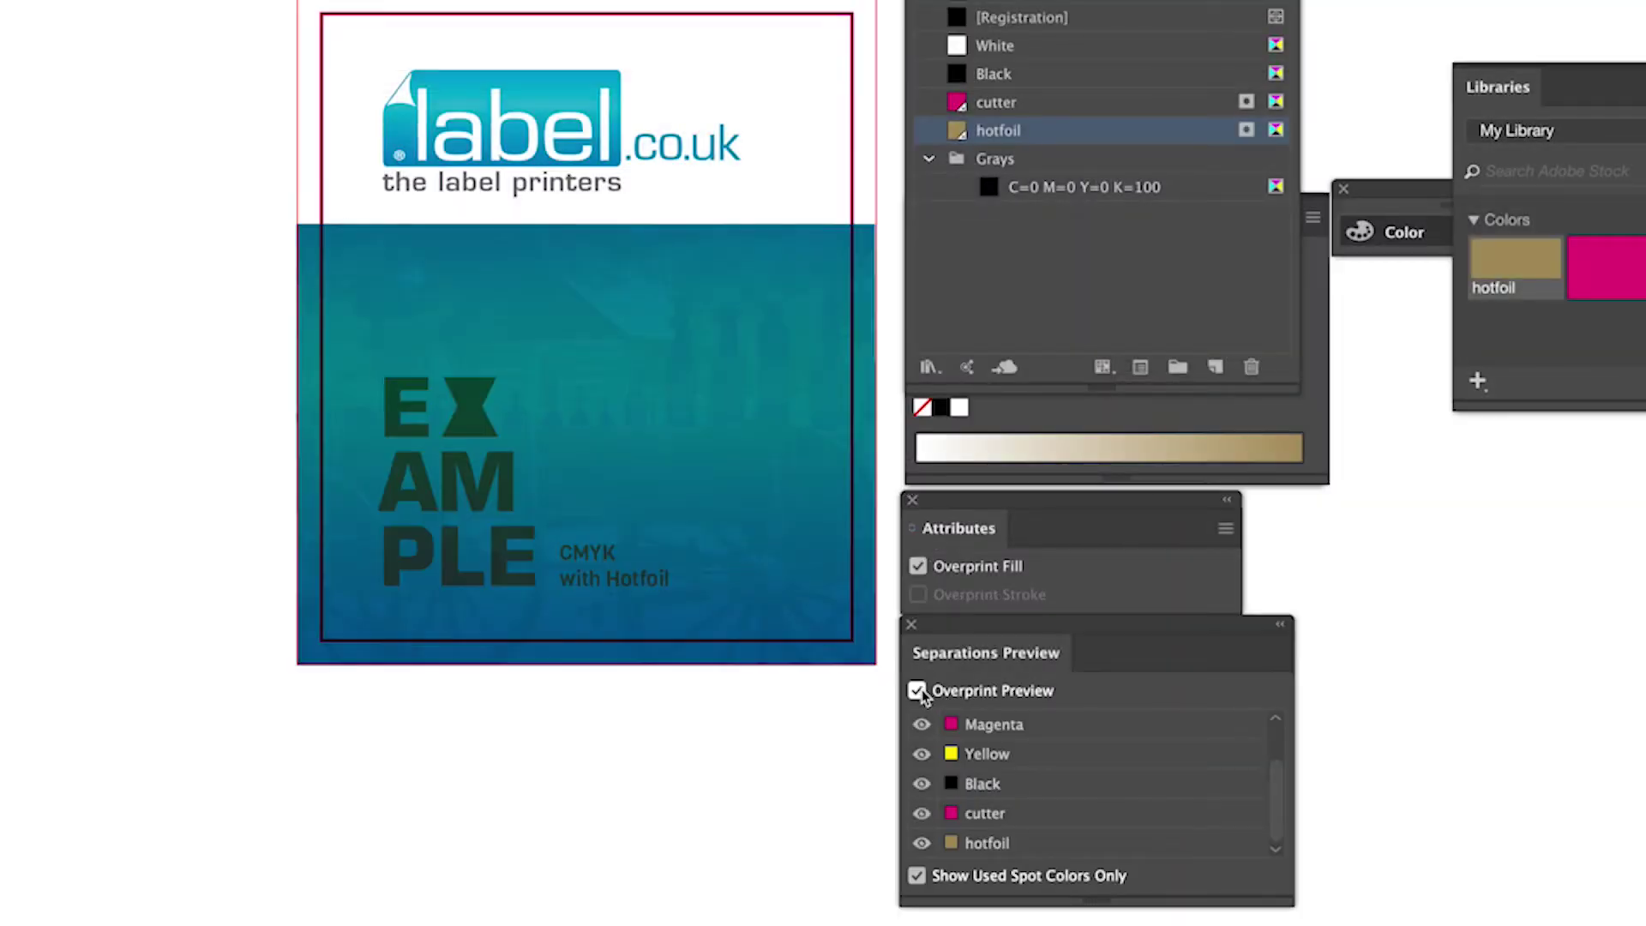
{"action": "left_click", "coordinate": [921, 815]}
{"action": "left_click", "coordinate": [923, 845]}
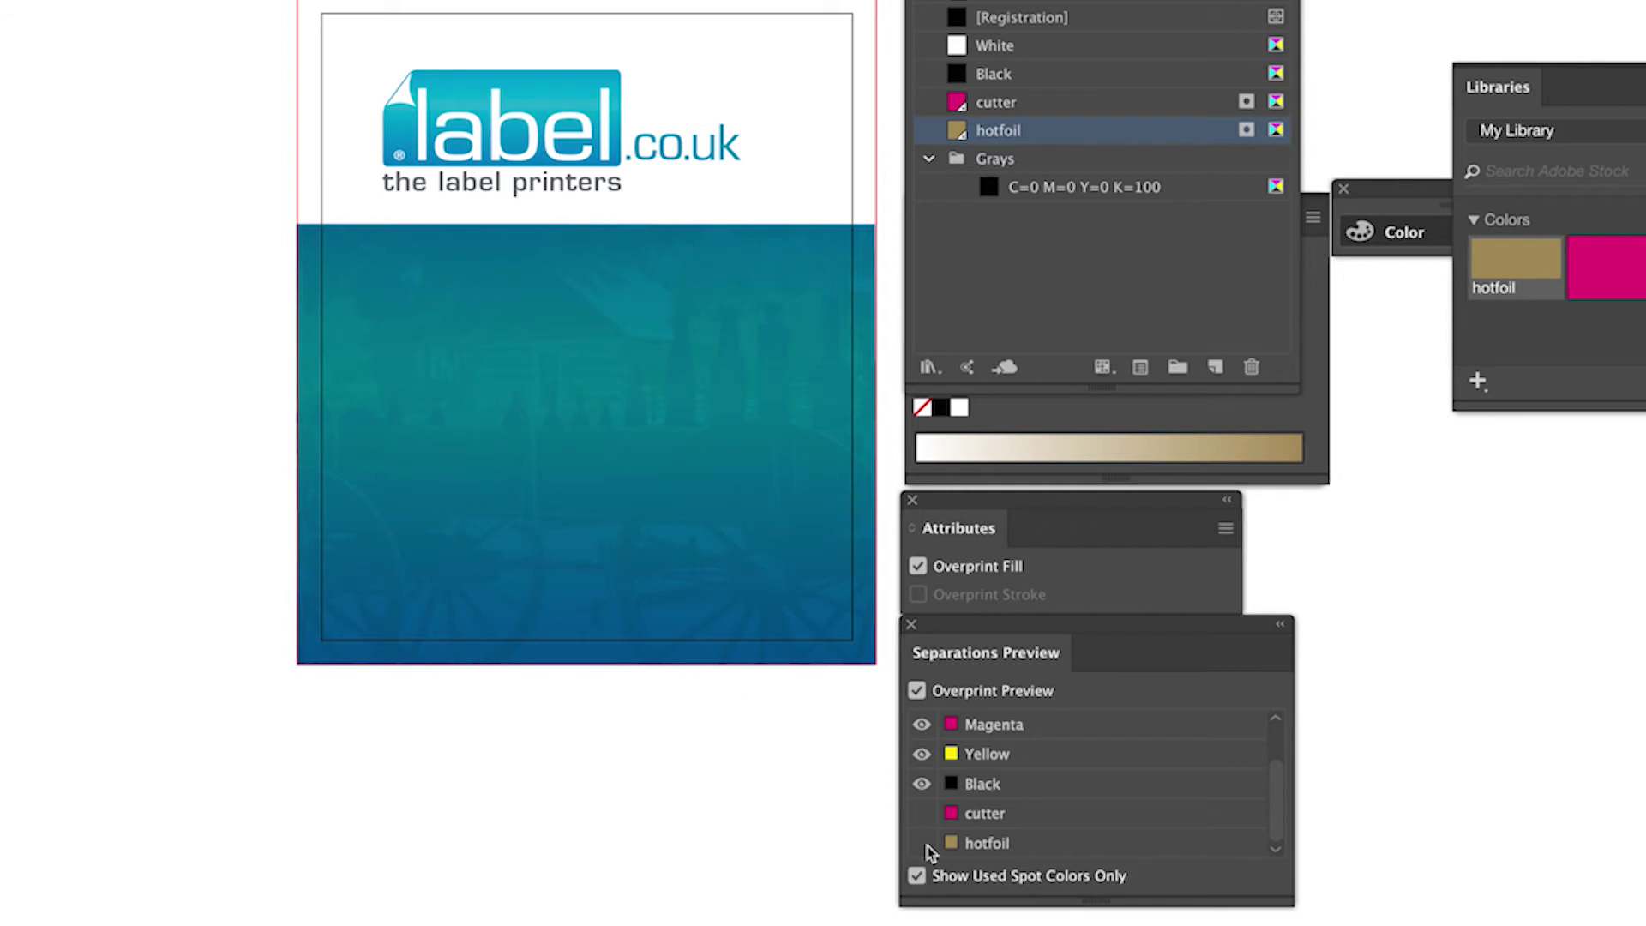
{"action": "left_click", "coordinate": [923, 844]}
{"action": "left_click", "coordinate": [921, 813]}
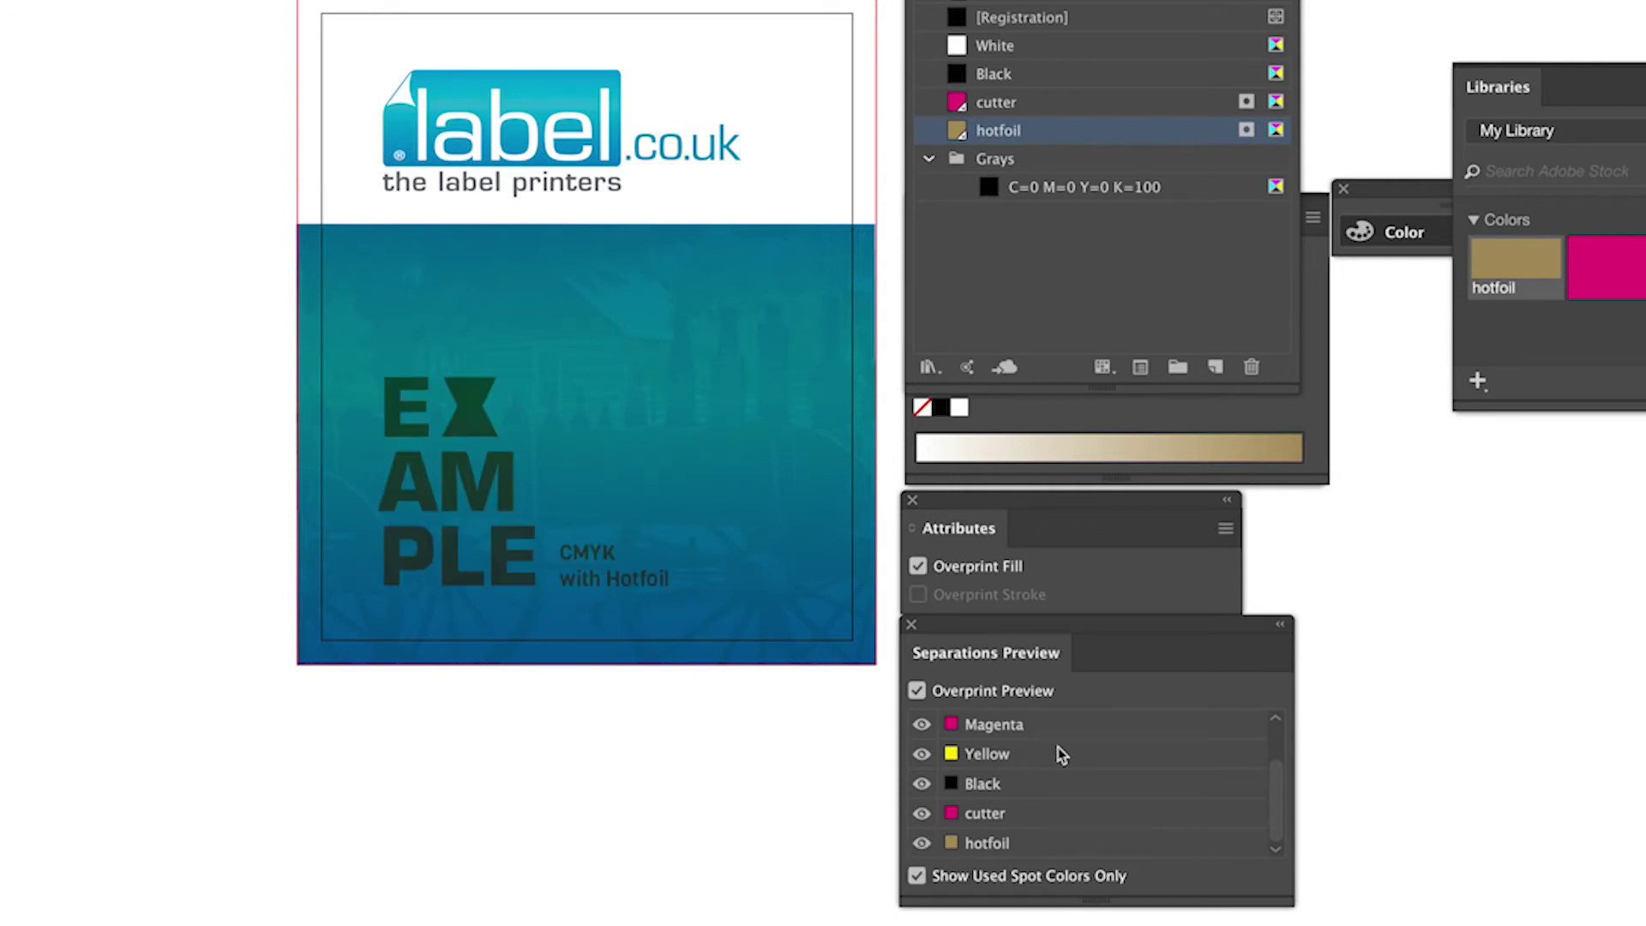
{"action": "scroll", "coordinate": [1143, 784], "scroll_direction": "up", "scroll_amount": 2}
{"action": "left_click", "coordinate": [923, 724]}
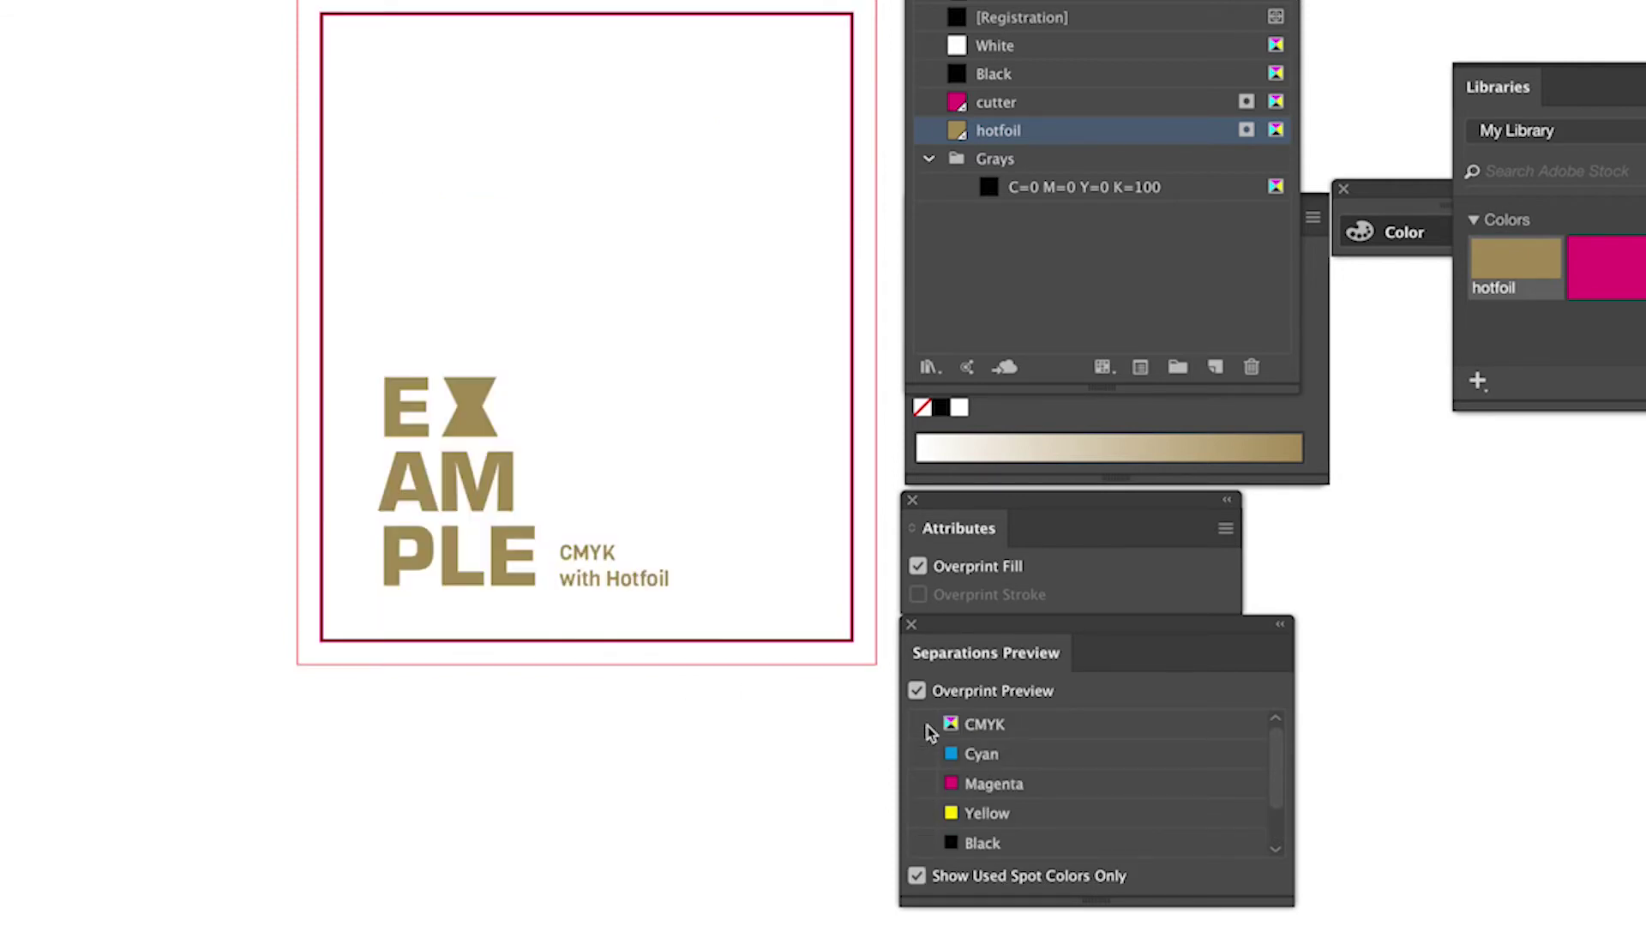